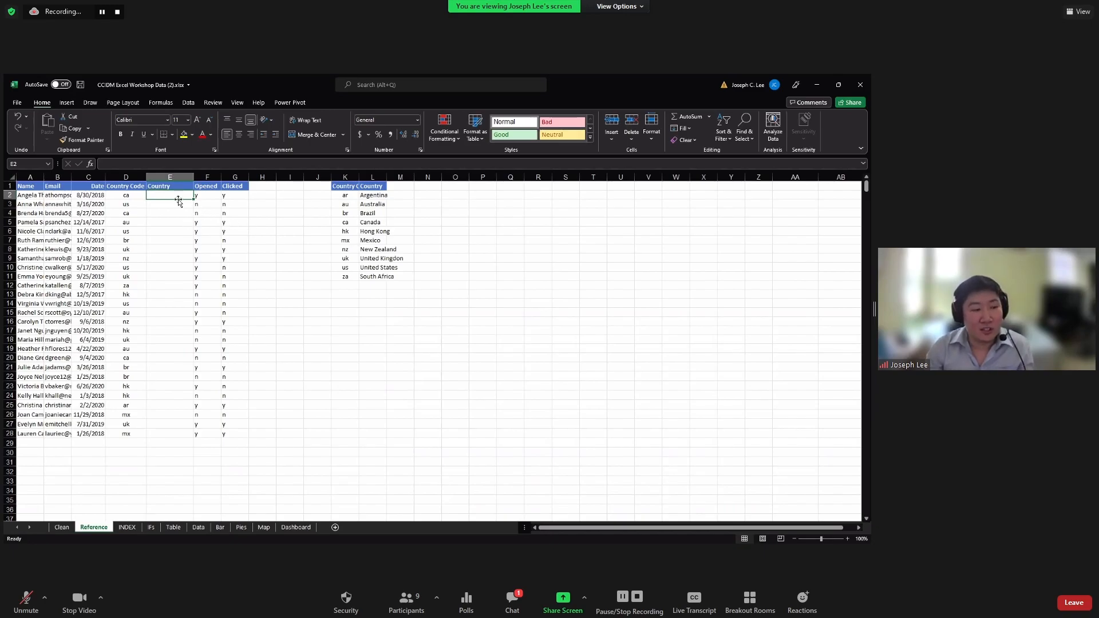
Examine the country codes in column D, the empty Country column E and the code-to-country table in columns K and L
left_click(135, 196)
left_click(157, 195)
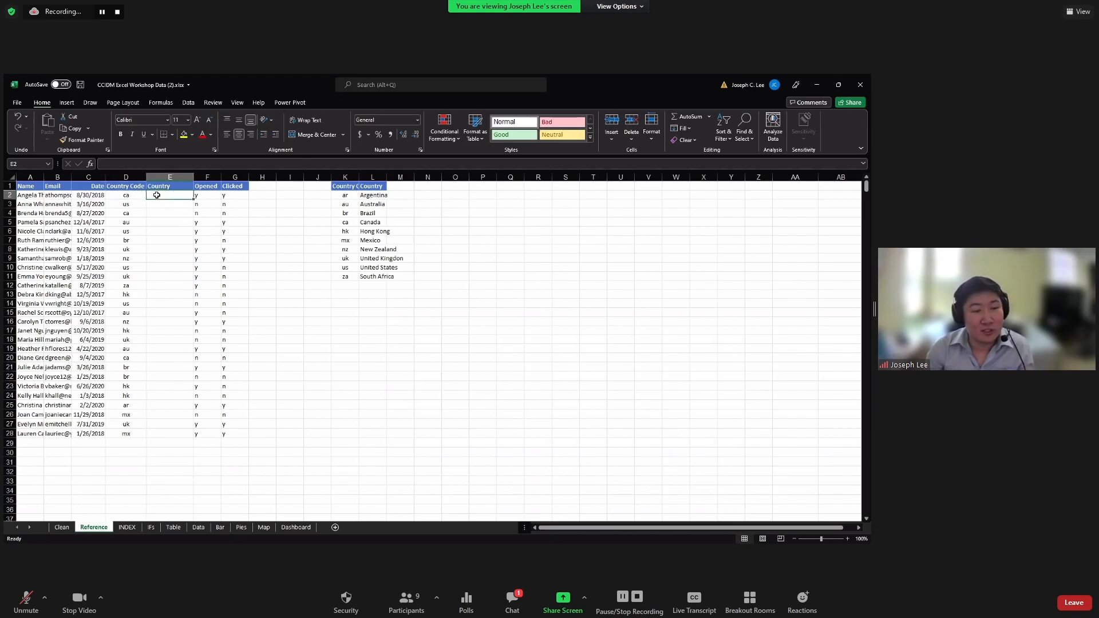
left_click(129, 196)
left_click(157, 195)
left_click_drag(369, 196, 367, 209)
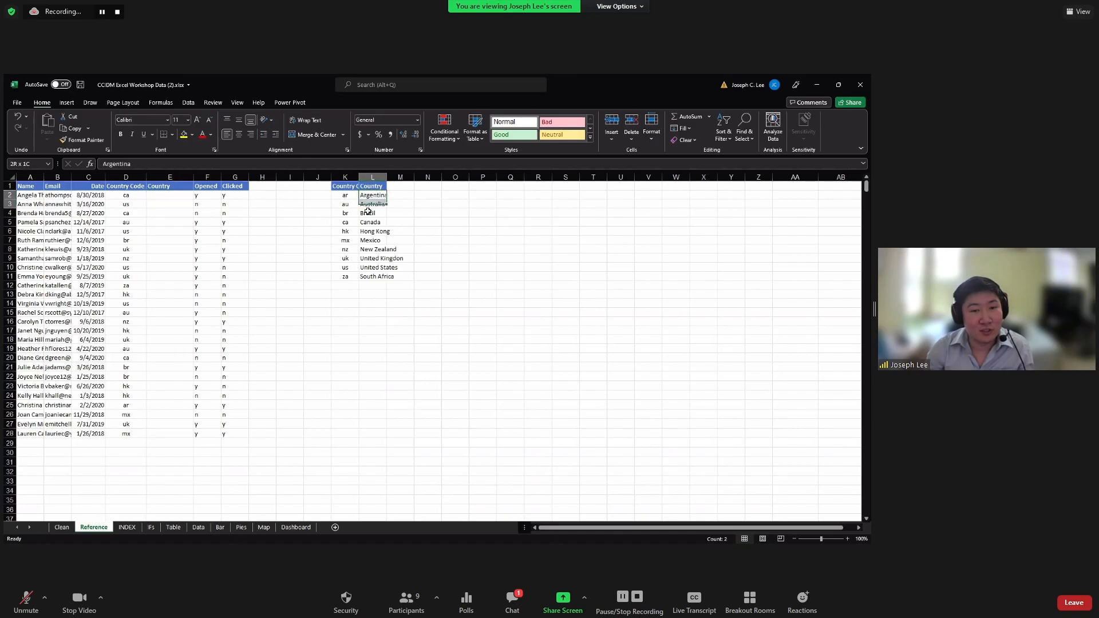
left_click(129, 195)
left_click(160, 196)
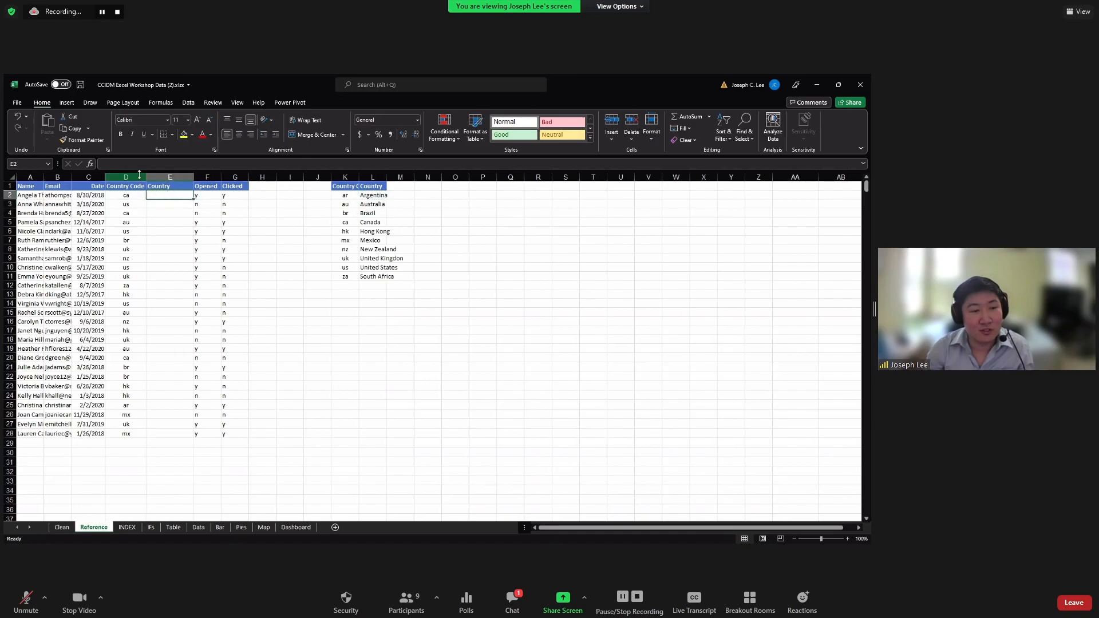
key("F2")
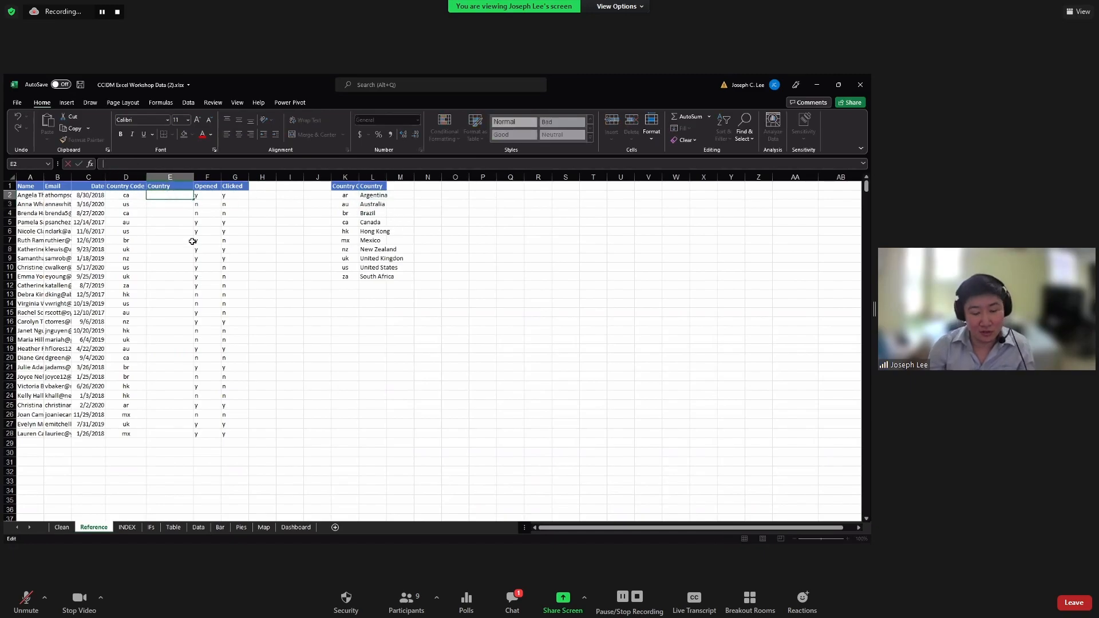
key("Escape")
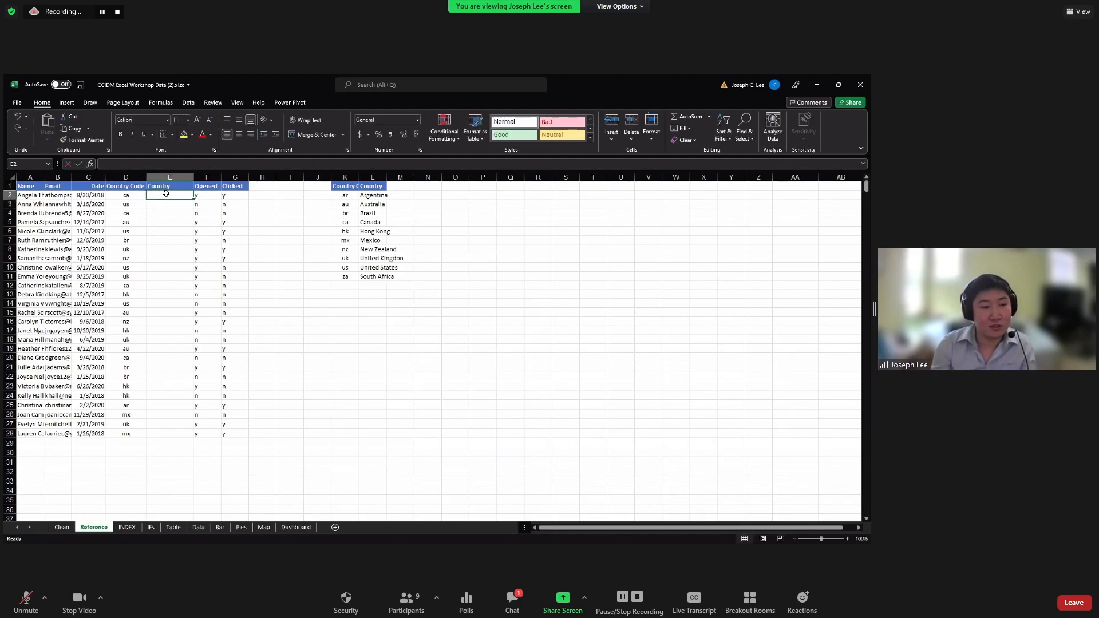
Enter =VLOOKUP(D2,K2:L11,2,FALSE) in cell E2 to look up the country for the code in D2
type("=")
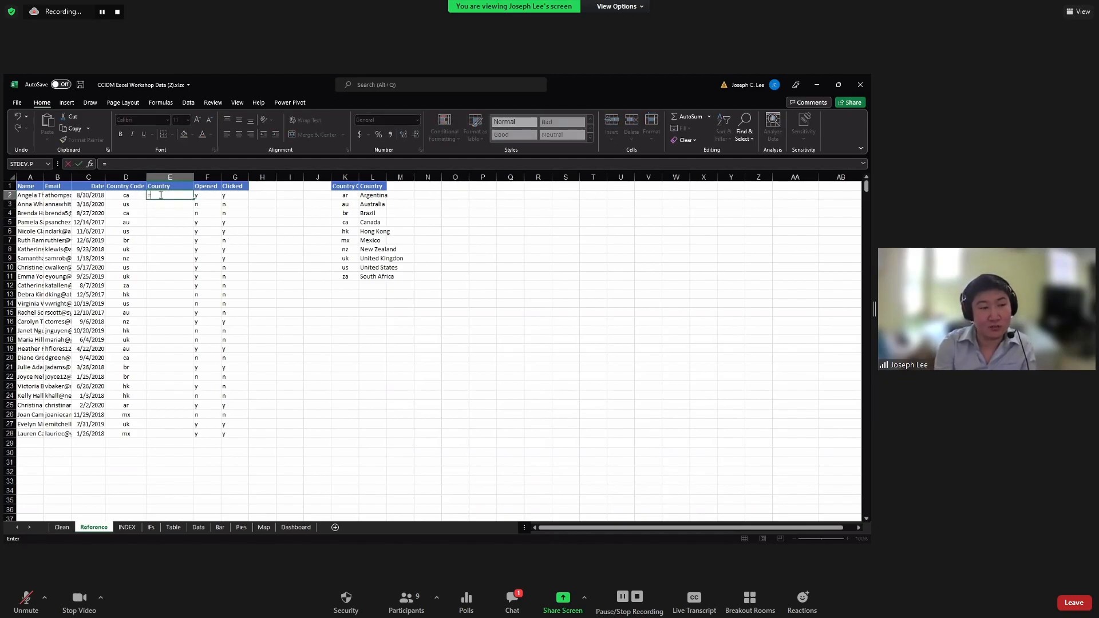
type("vlook")
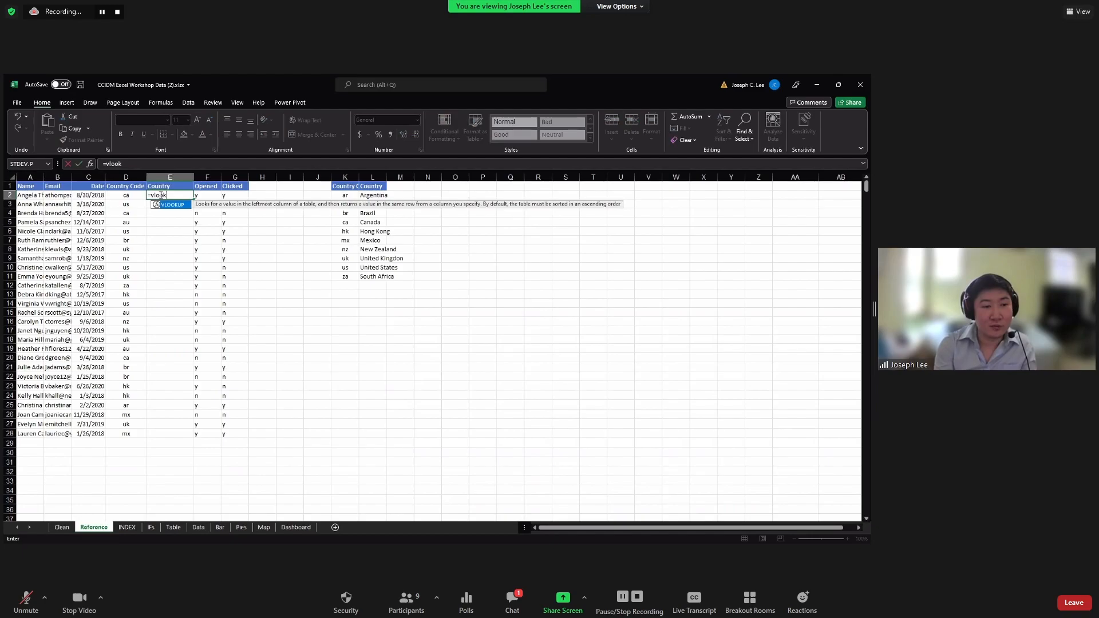
key("Tab")
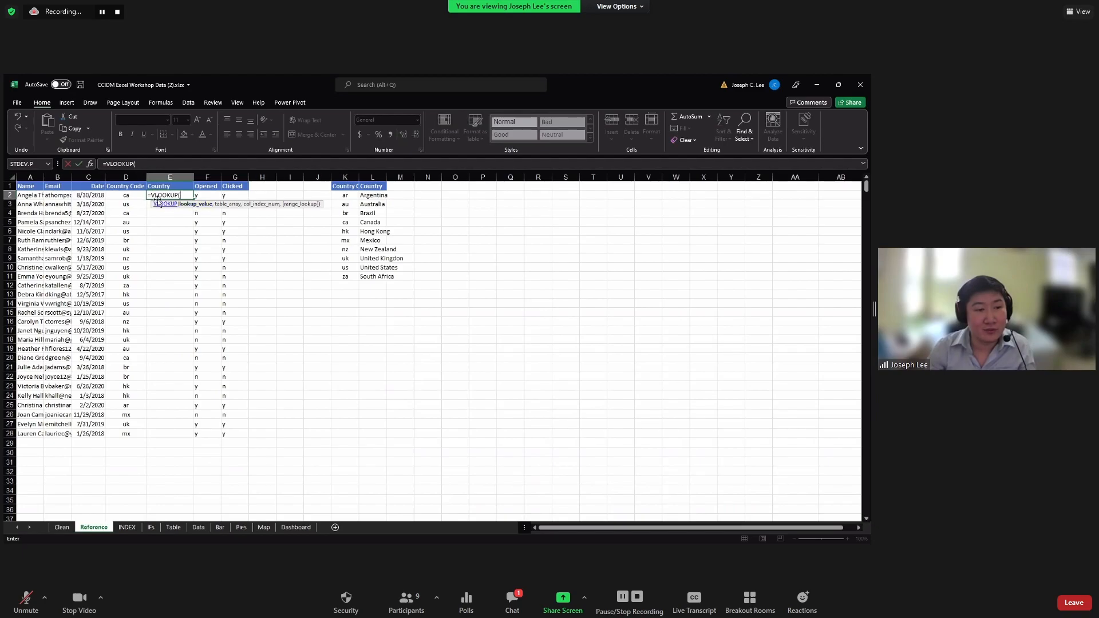
left_click(127, 196)
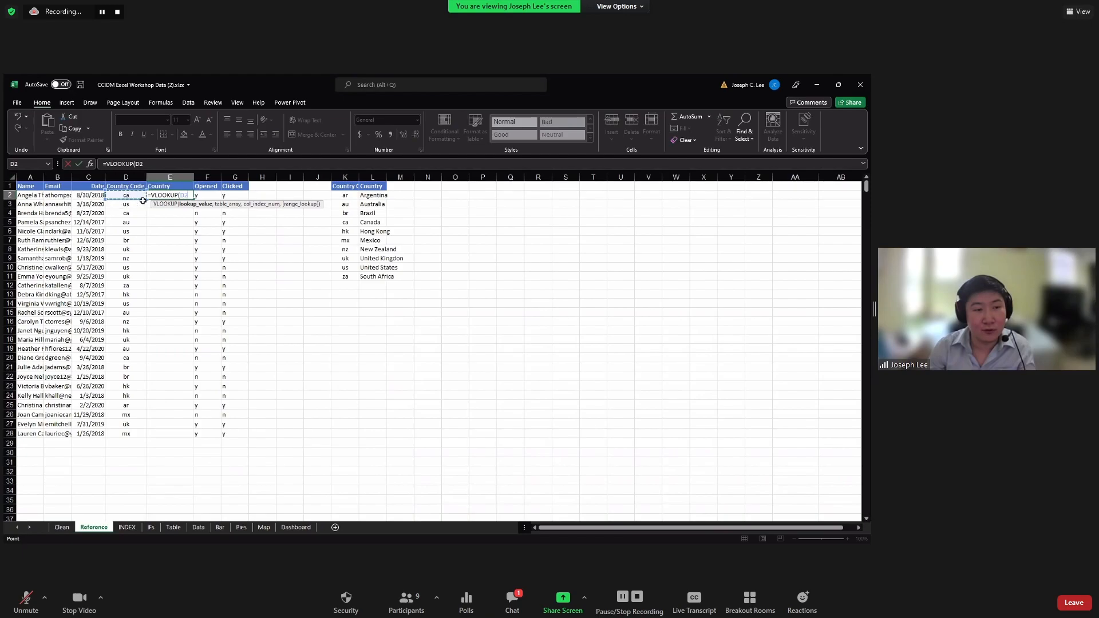
type(",")
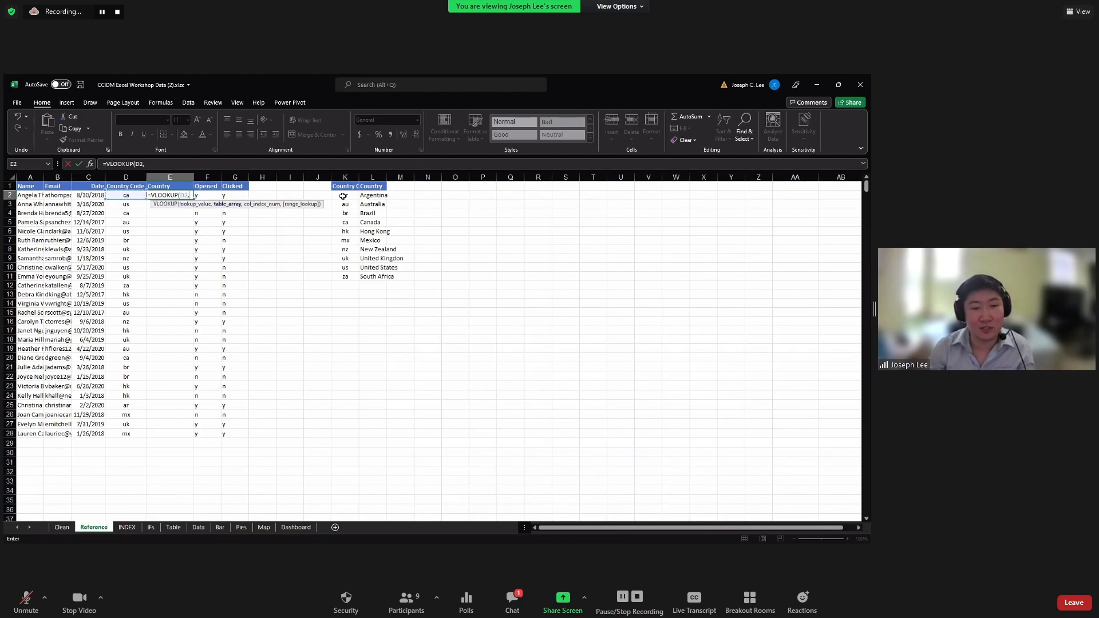
left_click_drag(343, 196, 378, 277)
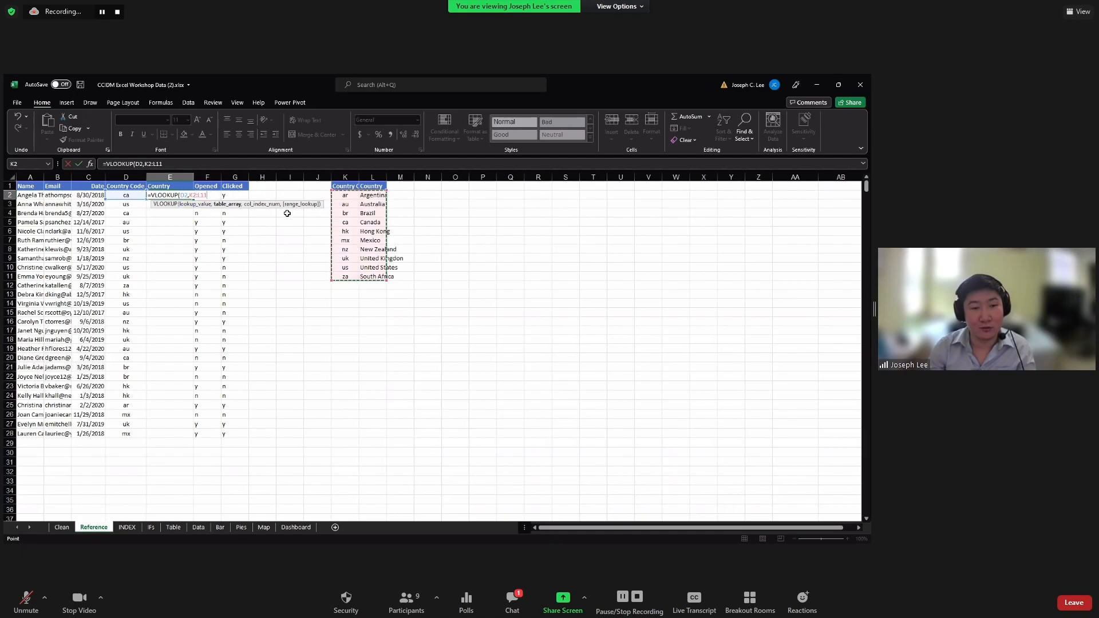
type(",2")
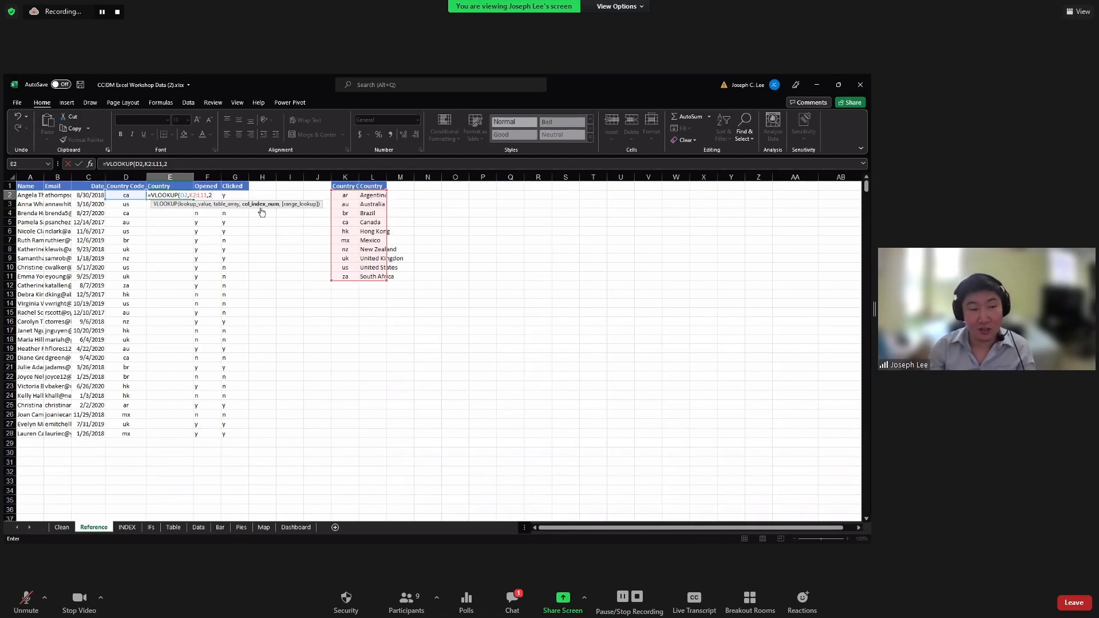
type(",")
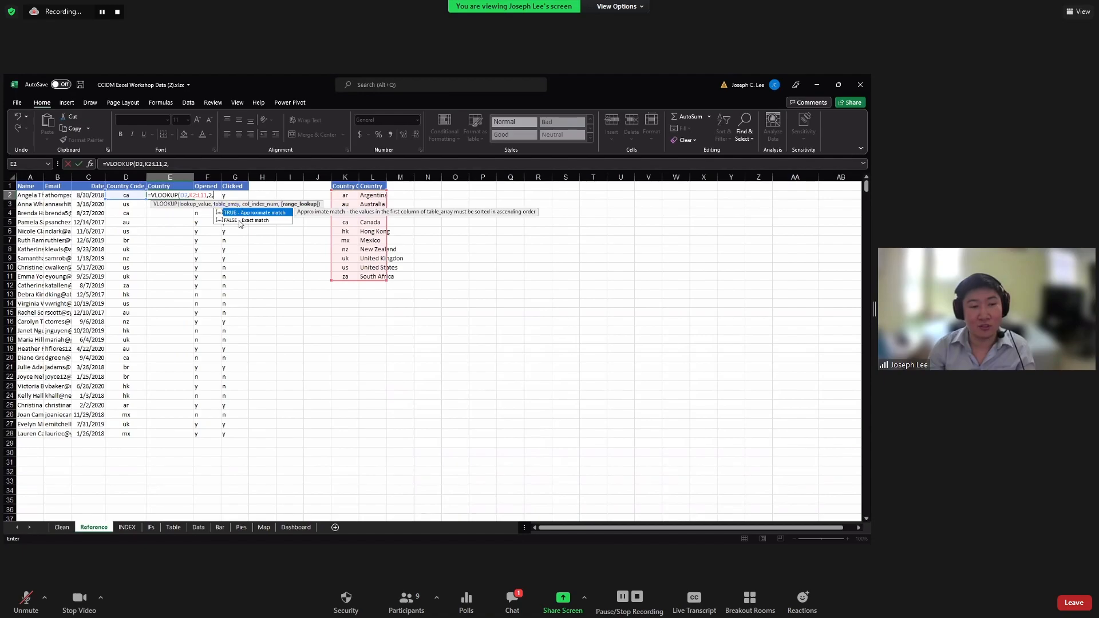
type("FALSE")
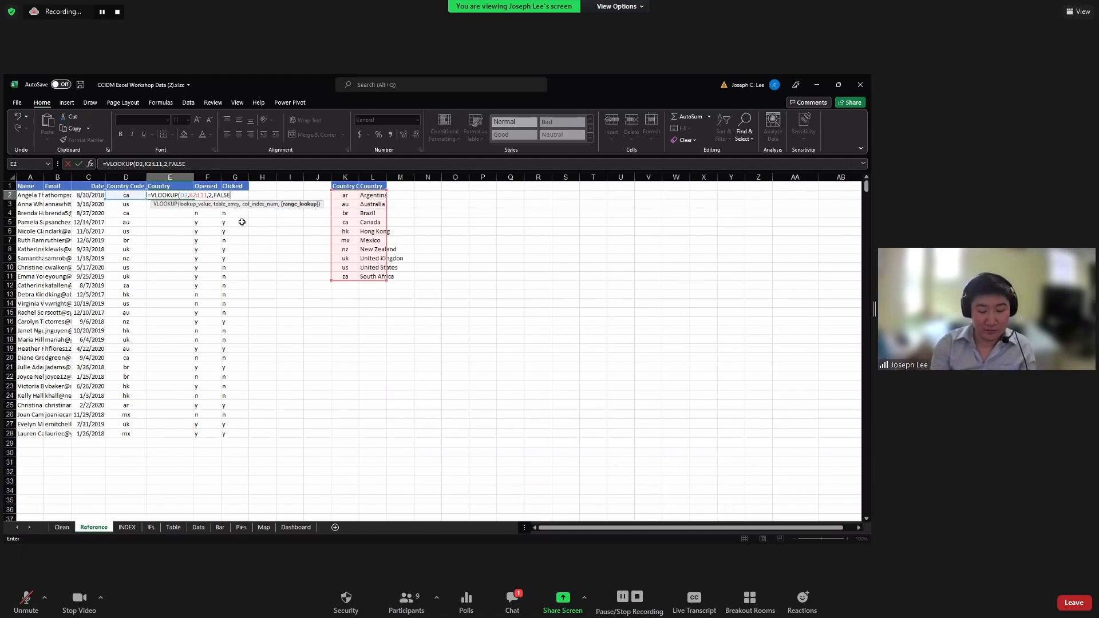
type(")")
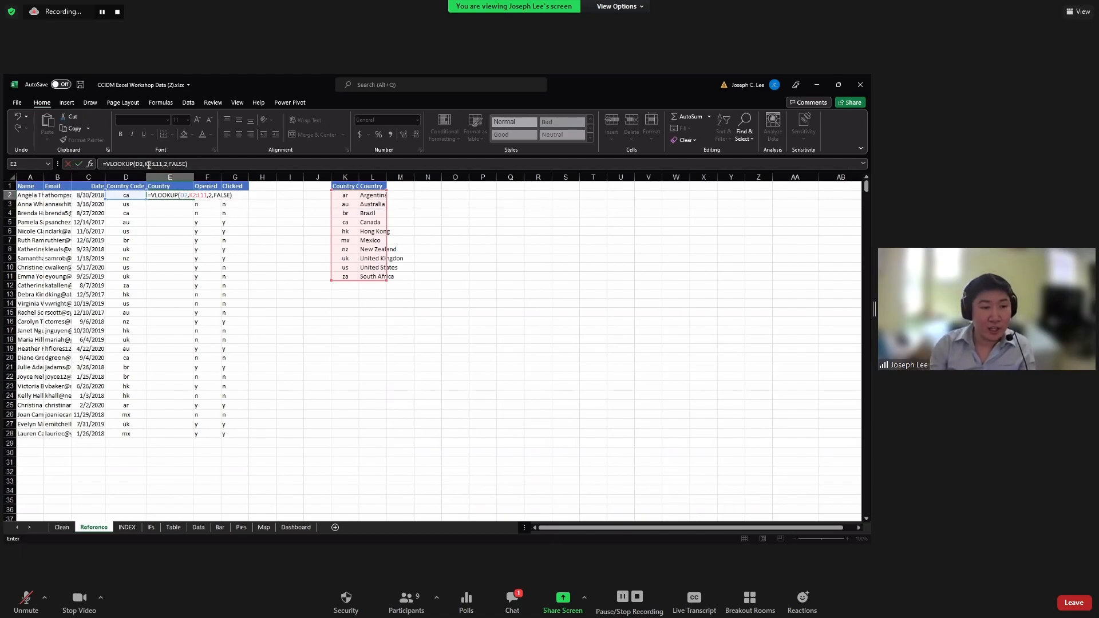
left_click(160, 165)
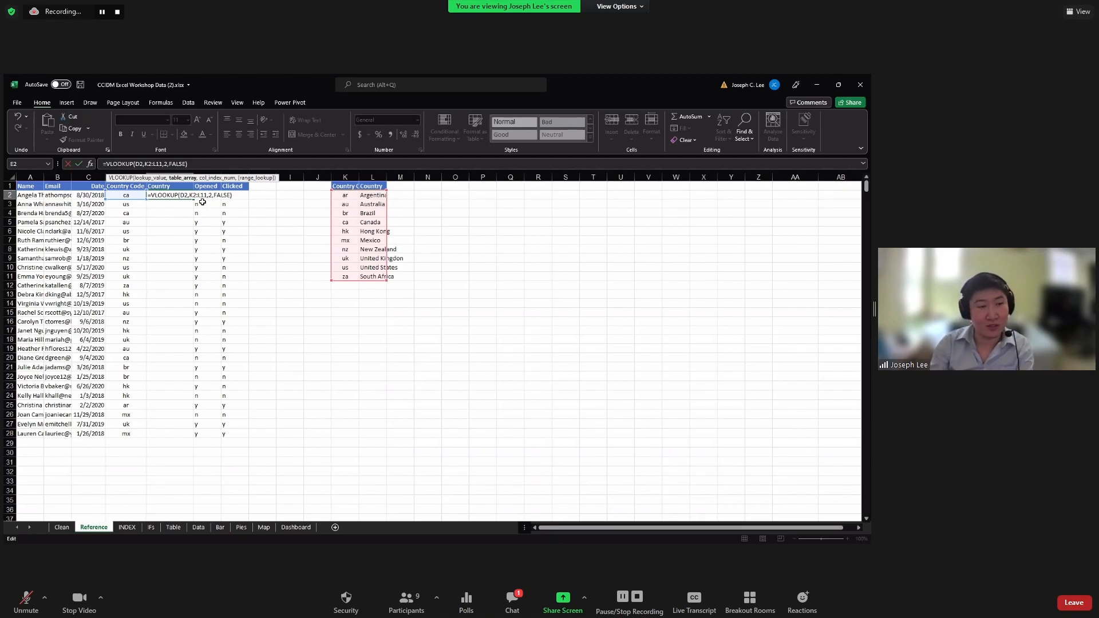
key("ctrl+Return")
Check the country in E2 and its formula against the code in D2 and the matching row of the lookup table
left_click(140, 197)
left_click(150, 196)
left_click(133, 197)
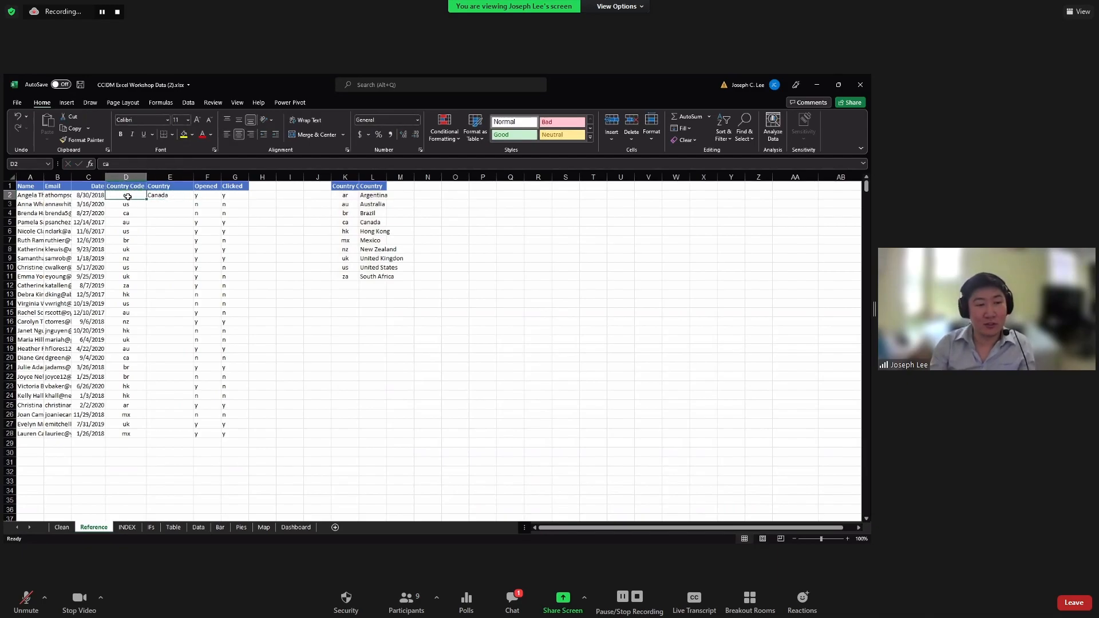
left_click(168, 196)
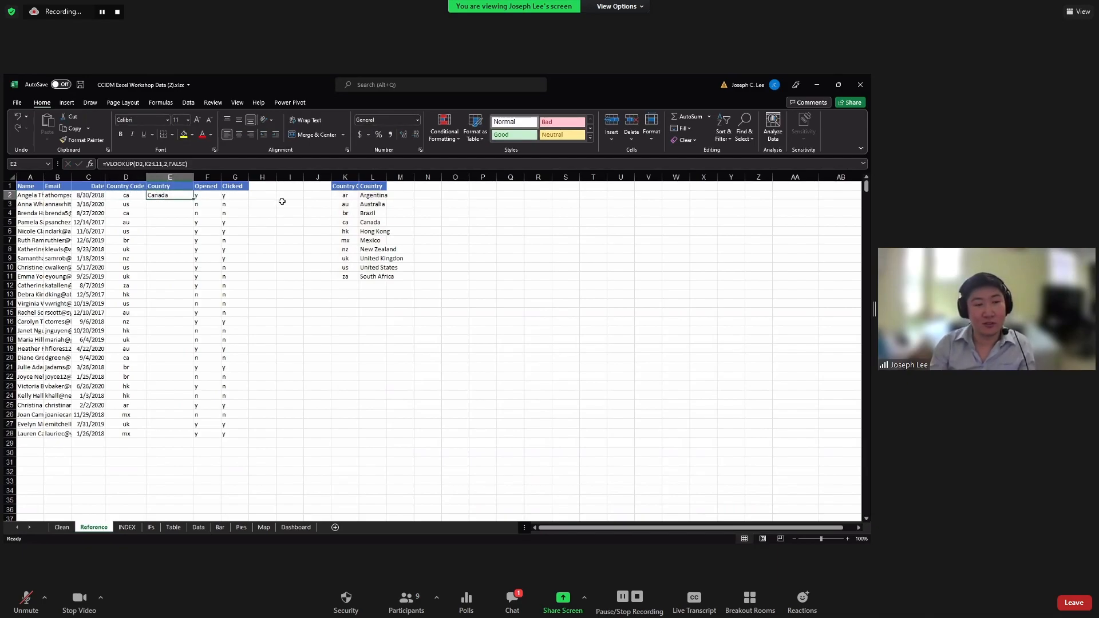
left_click(346, 221)
left_click(373, 223)
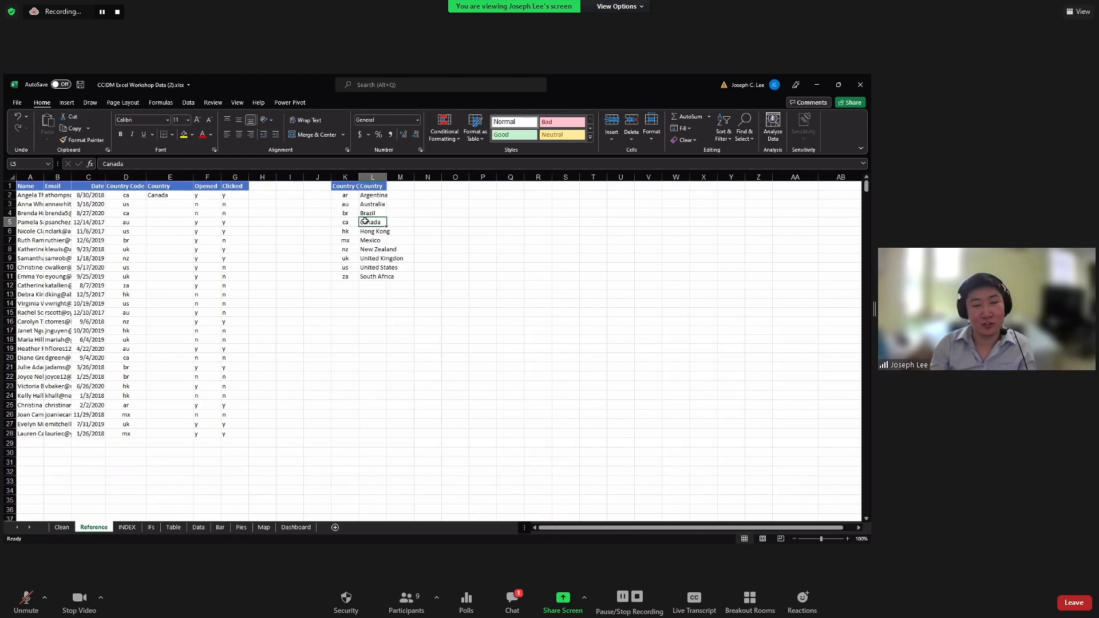
left_click(169, 196)
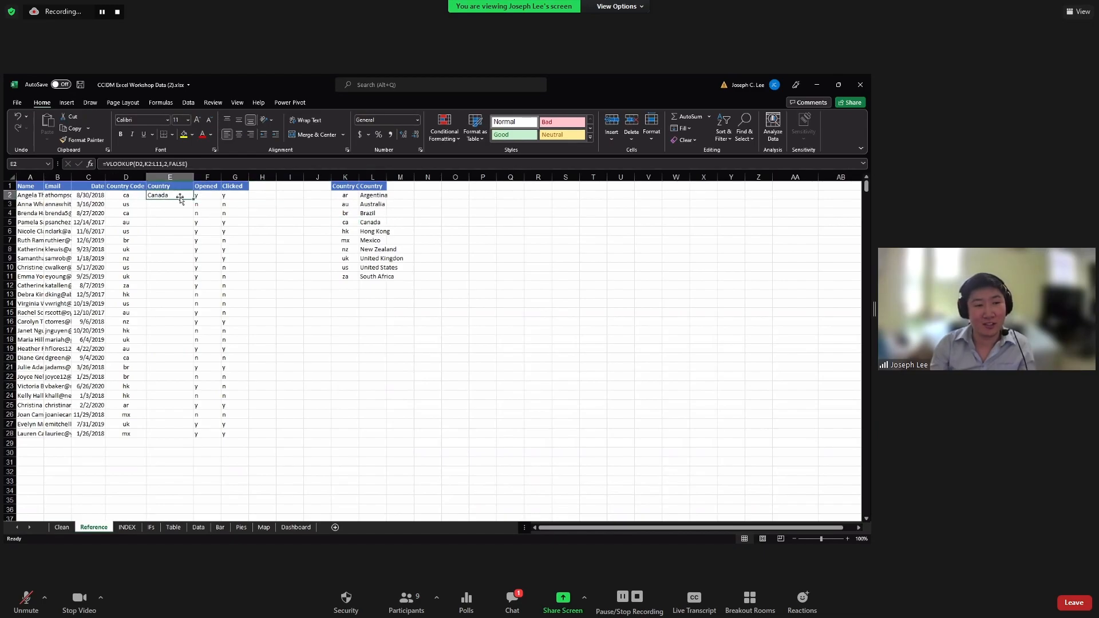
left_click(149, 165)
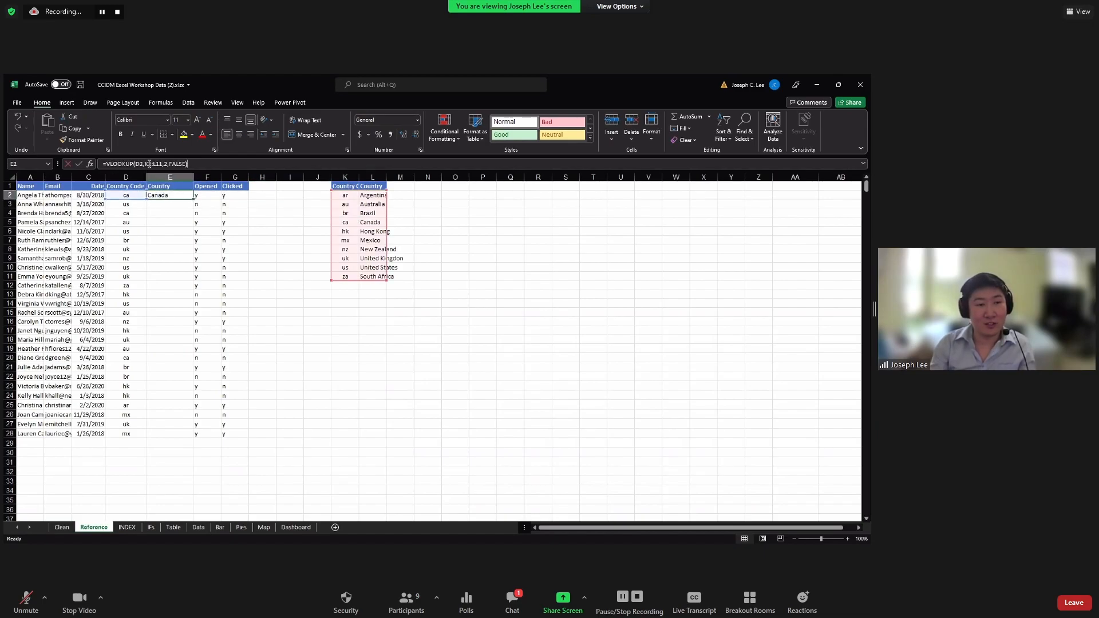
key("ctrl+Return")
Try filling the VLOOKUP formula from E2 down to E6 and inspect the copied formula in E3
left_click_drag(194, 199, 189, 227)
left_click(265, 213)
left_click(169, 204)
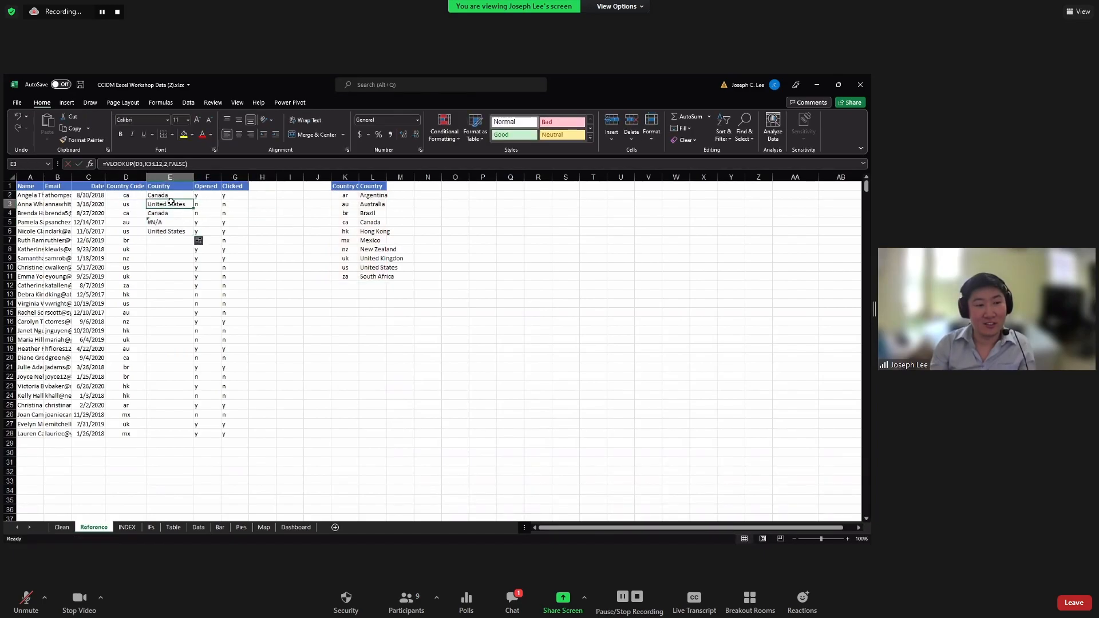
Compare the lookup range used in E3 with the full table K2:L11, and undo the fill below E2
left_click(349, 204)
left_click(167, 206)
left_click_drag(344, 204, 378, 284)
left_click(378, 284)
left_click_drag(345, 196, 375, 277)
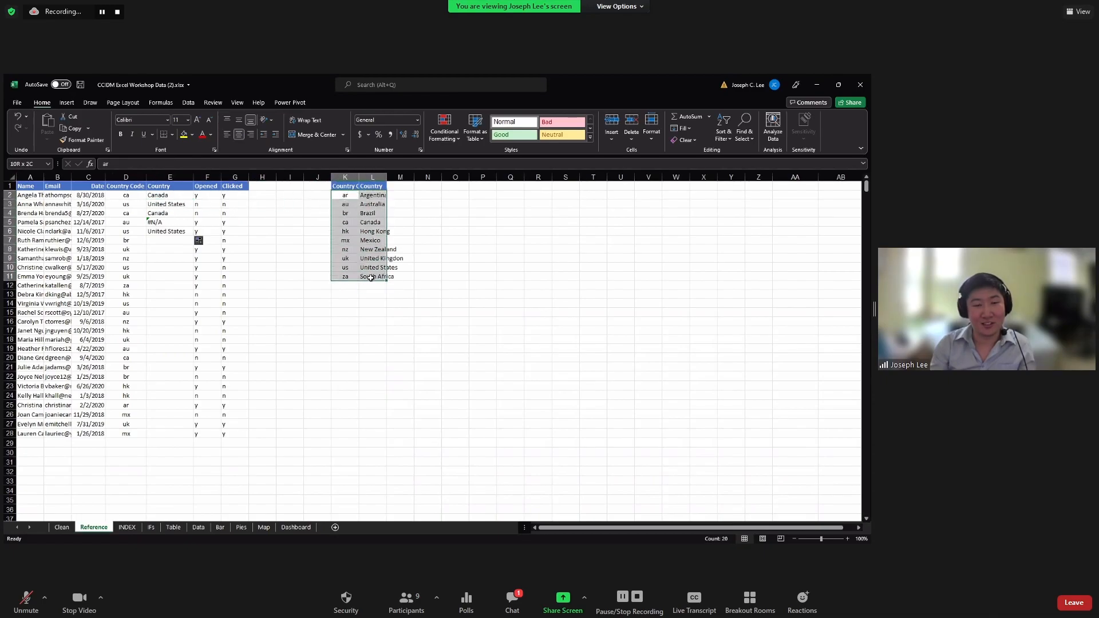
left_click(344, 197)
left_click(180, 230)
key("ctrl+z")
Make the E2 formula's table range absolute as $K$2:$L$11 and fill the formula down the Country column to E28
double_click(162, 195)
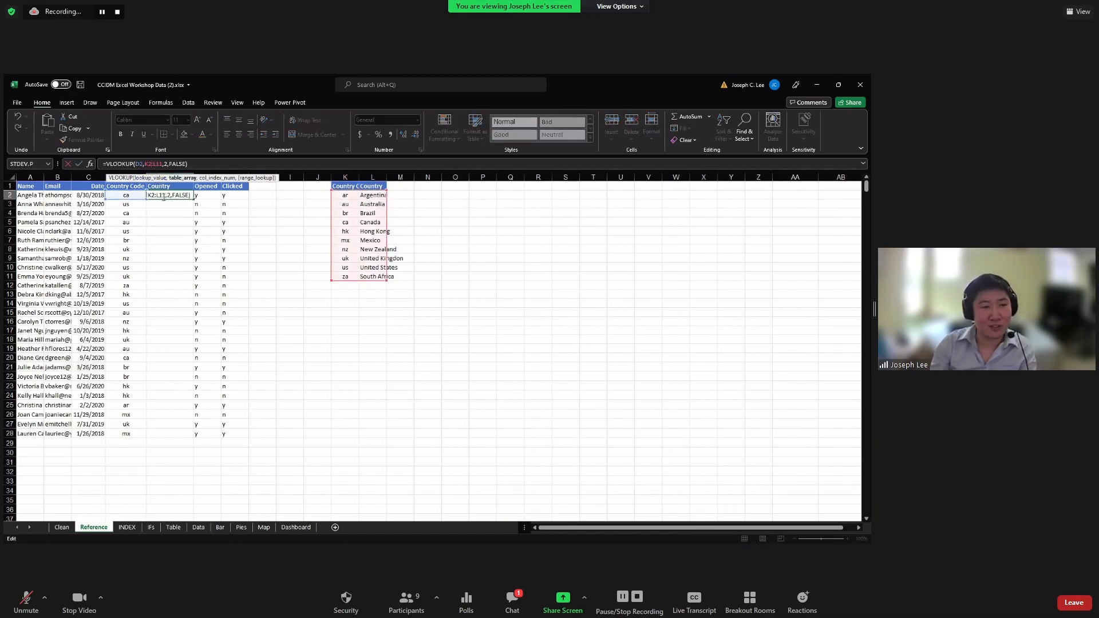
key("Escape")
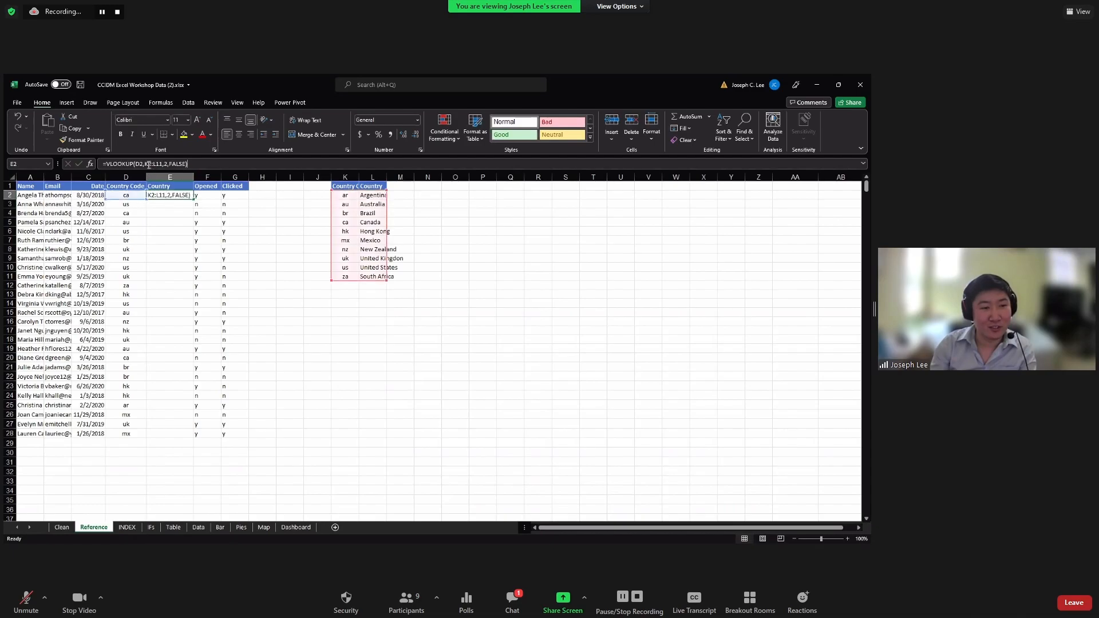
left_click(149, 164)
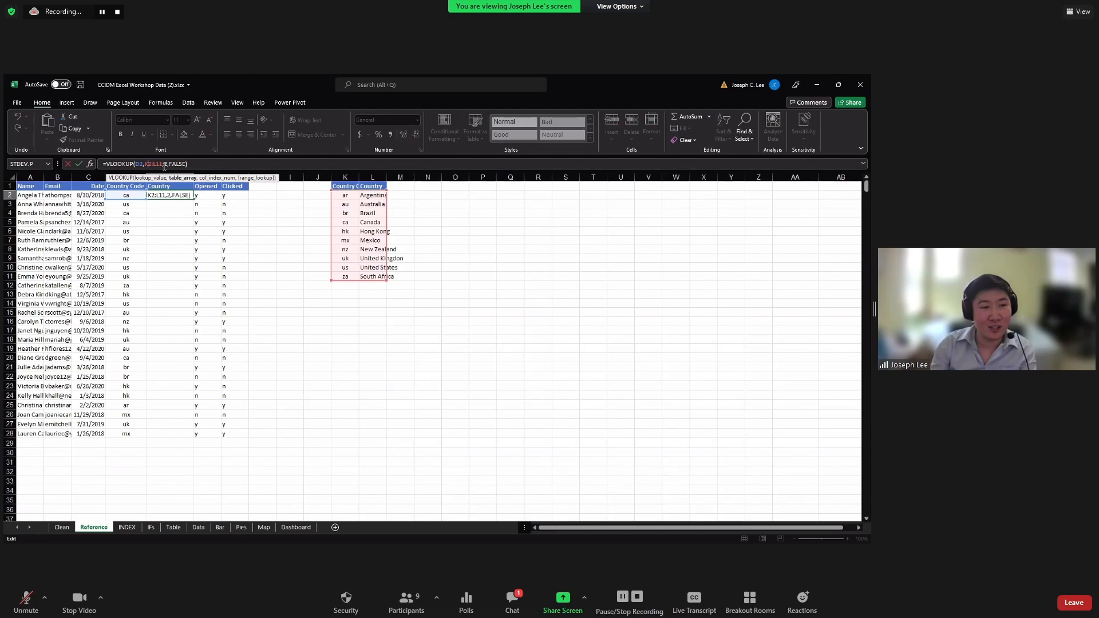
key("F4")
key("F4")
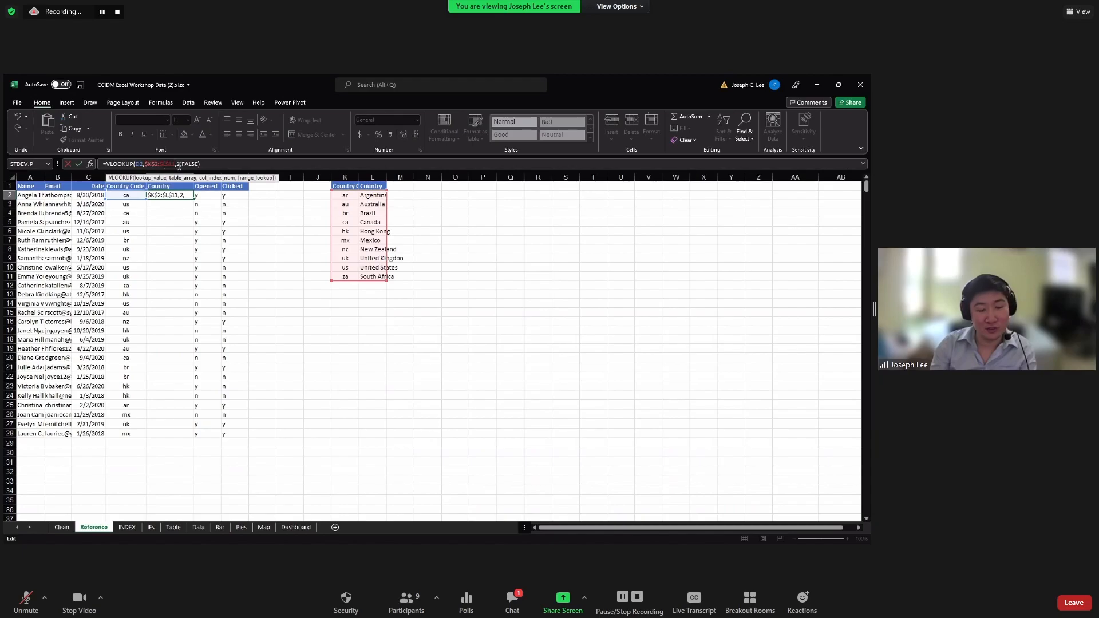
key("ctrl+Return")
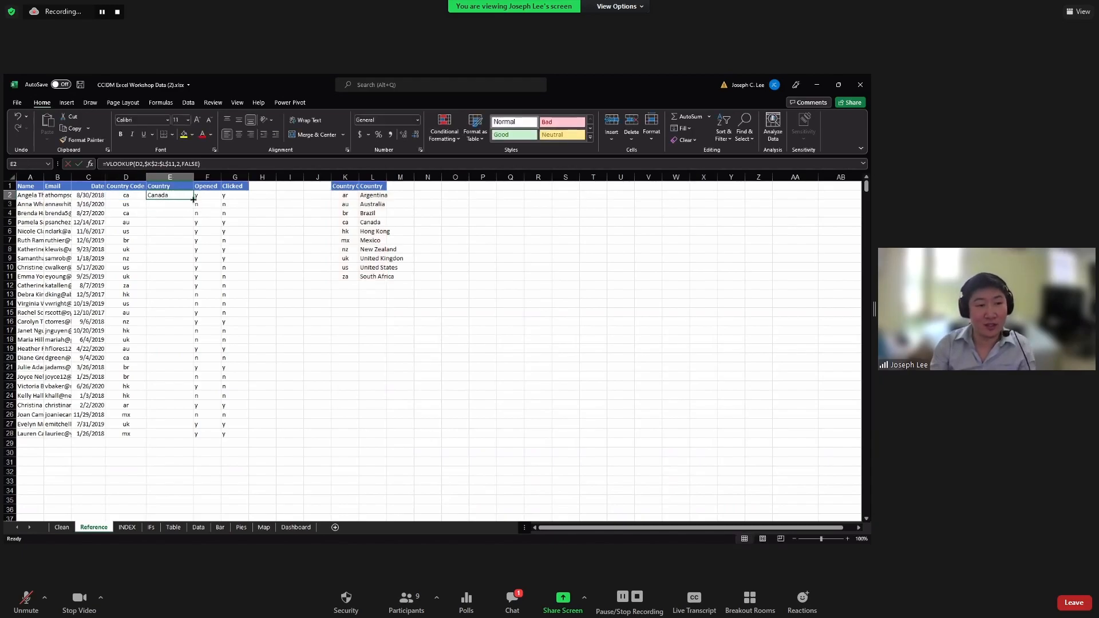
double_click(193, 199)
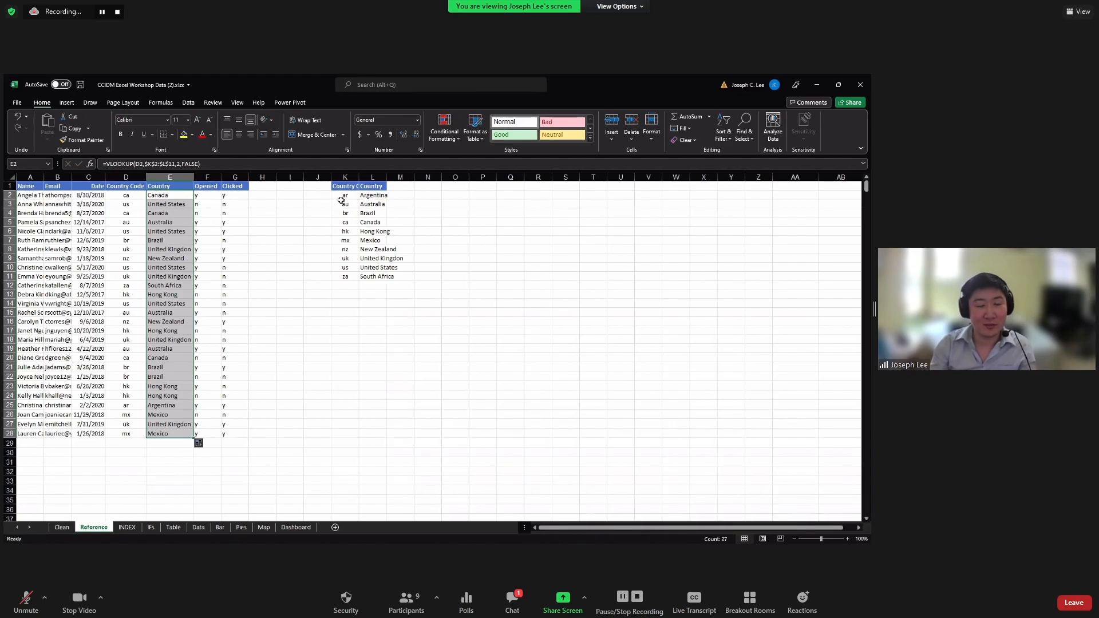
Review the filled Country column against the lookup table in K2:L11
left_click_drag(347, 195, 381, 277)
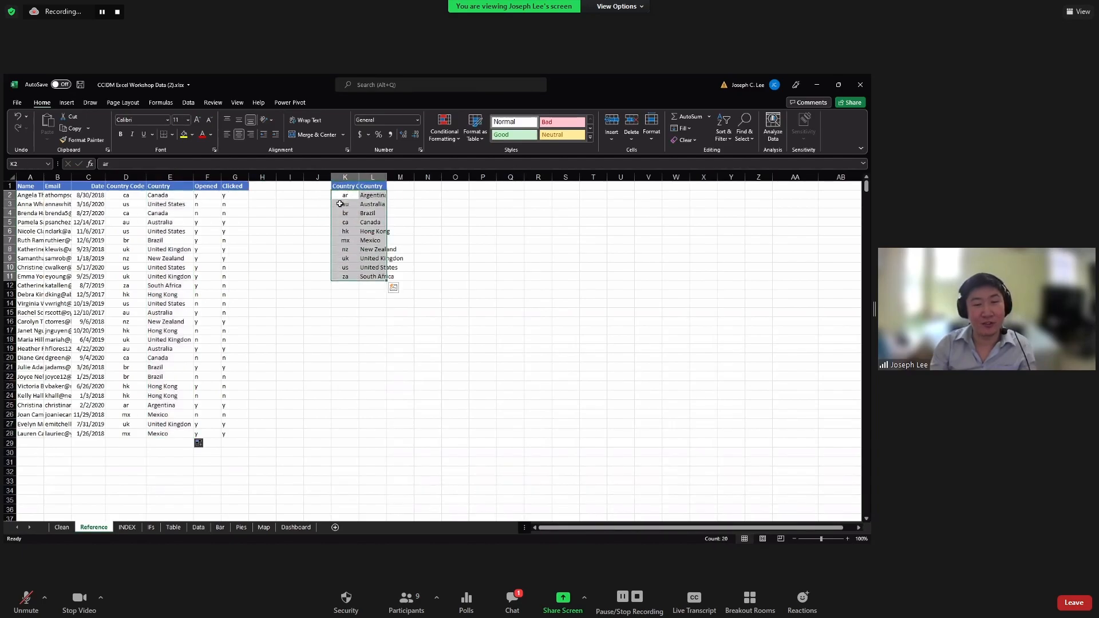
left_click(163, 196)
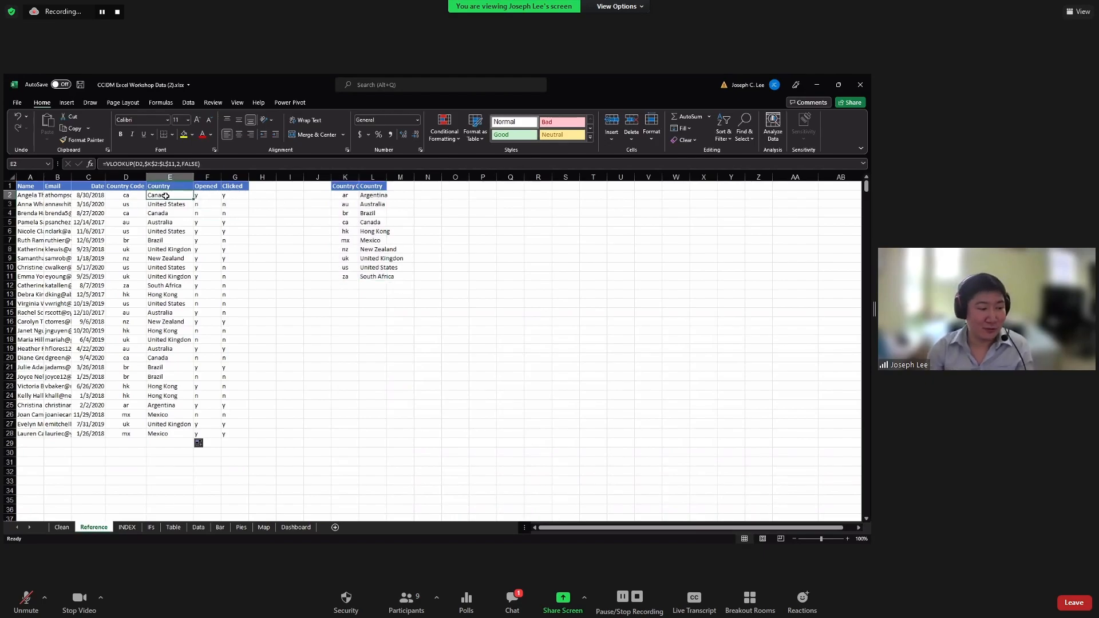
left_click_drag(167, 203, 167, 301)
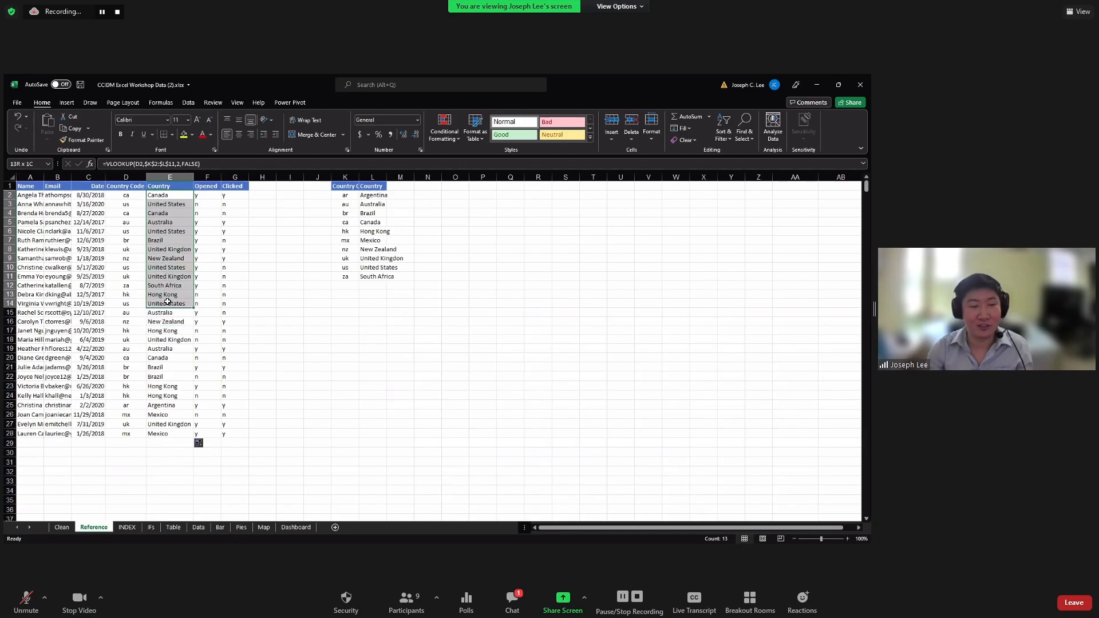
left_click(168, 301)
left_click_drag(167, 195, 172, 308)
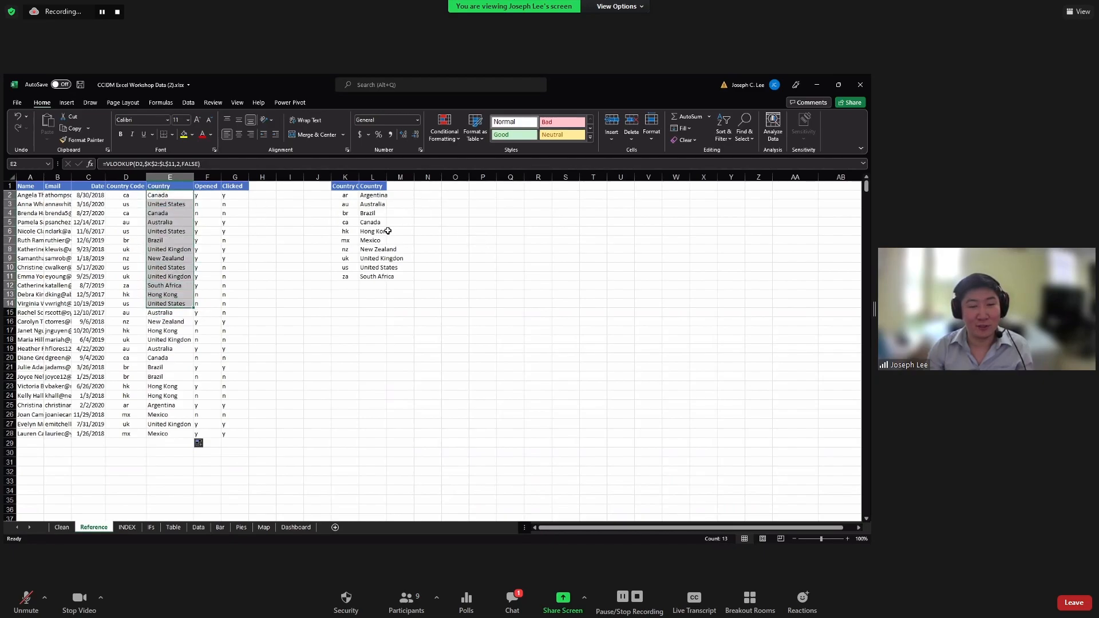
left_click(171, 196)
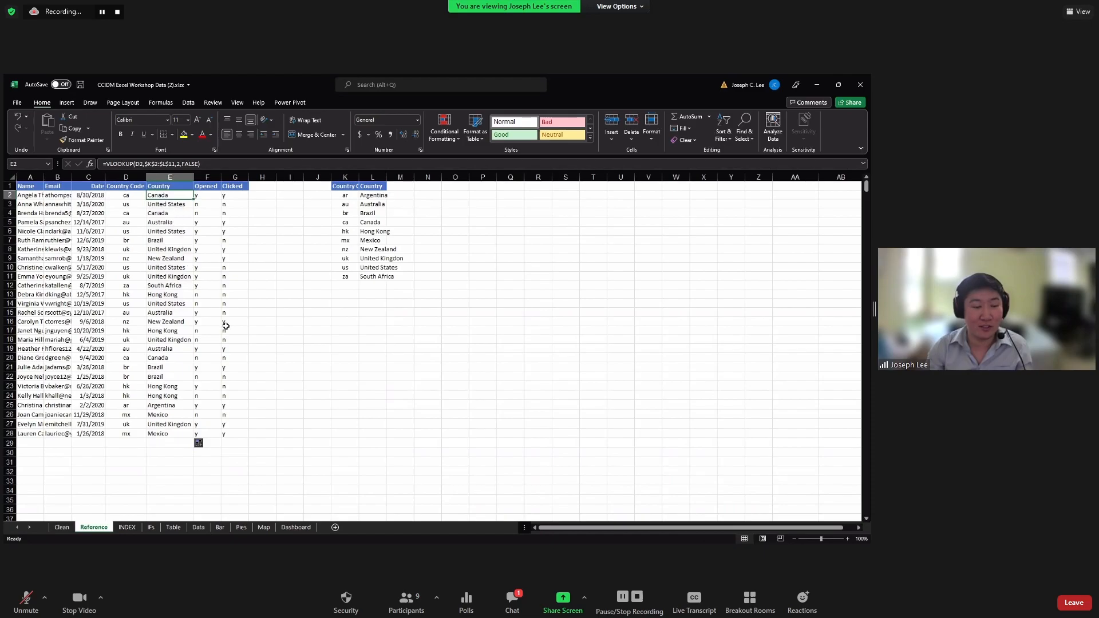
left_click(267, 375)
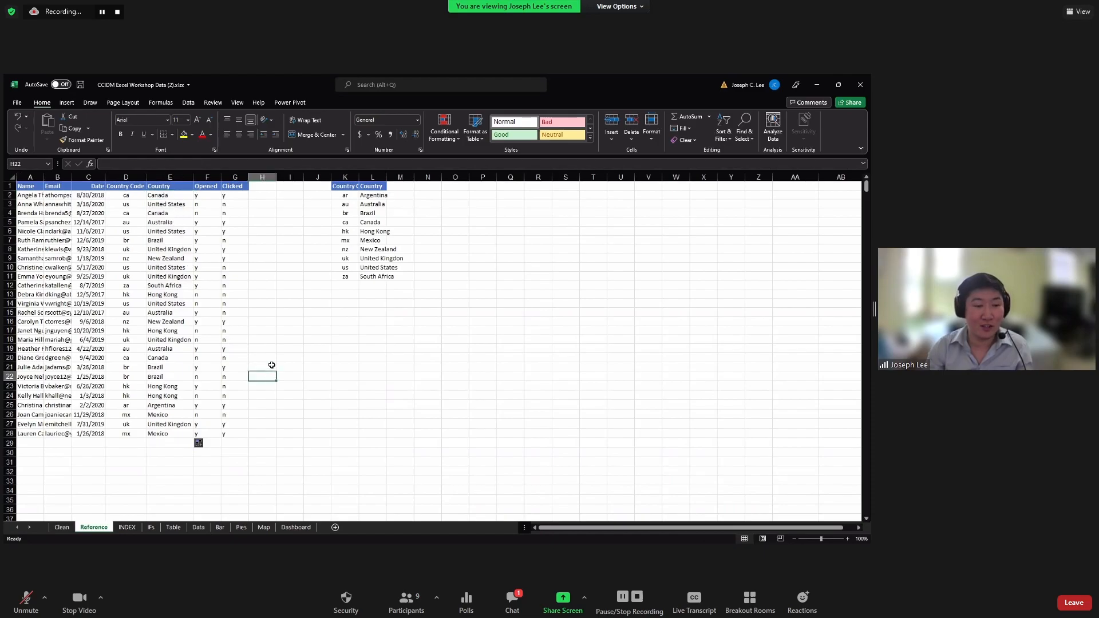
On the INDEX sheet, start a VLOOKUP formula in D2 with B2&", "&A2 as the lookup value
left_click(126, 527)
left_click(105, 528)
left_click(128, 528)
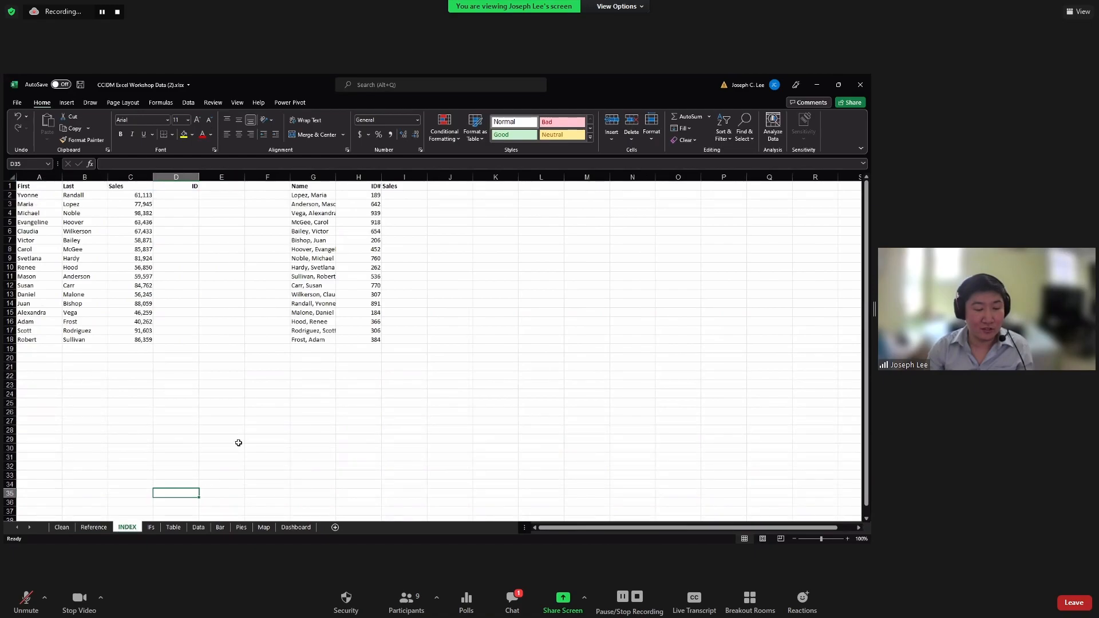
left_click(183, 197)
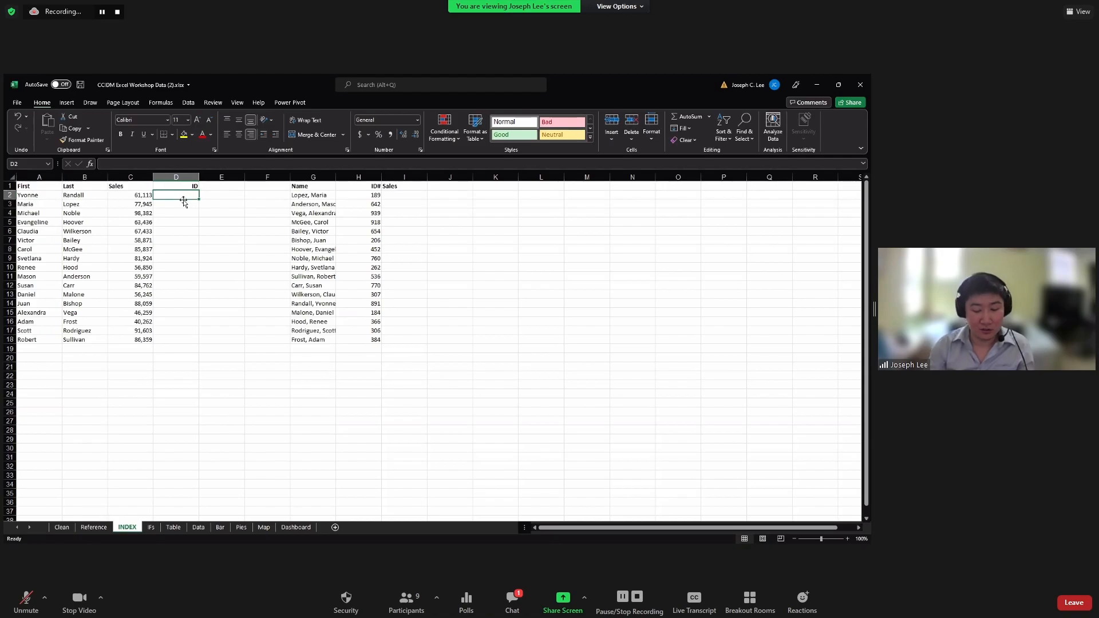
type("=")
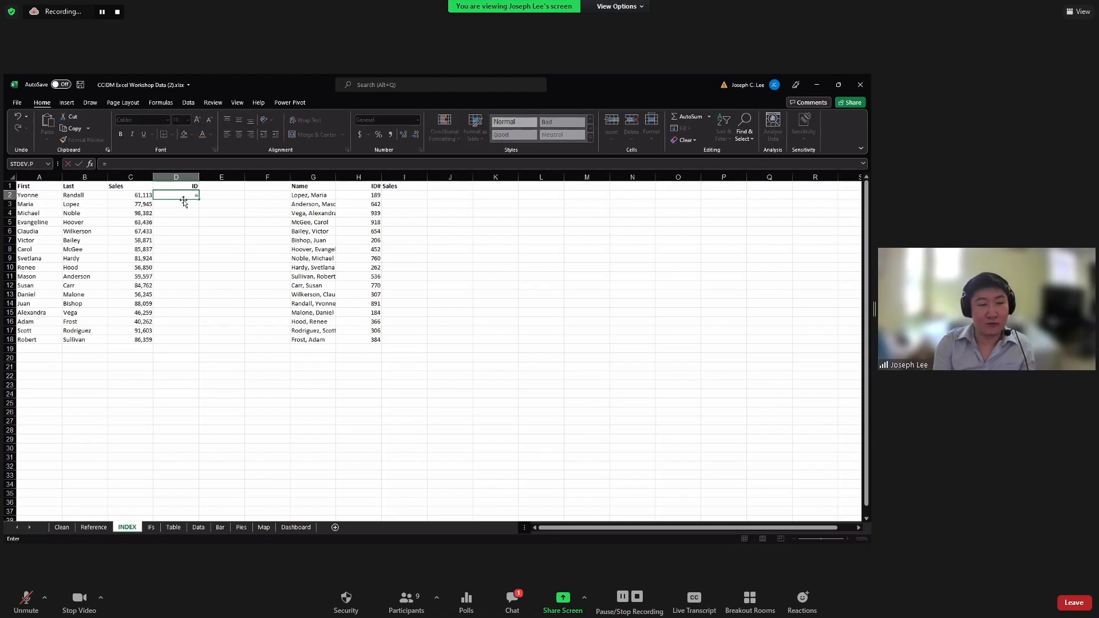
type("vlook")
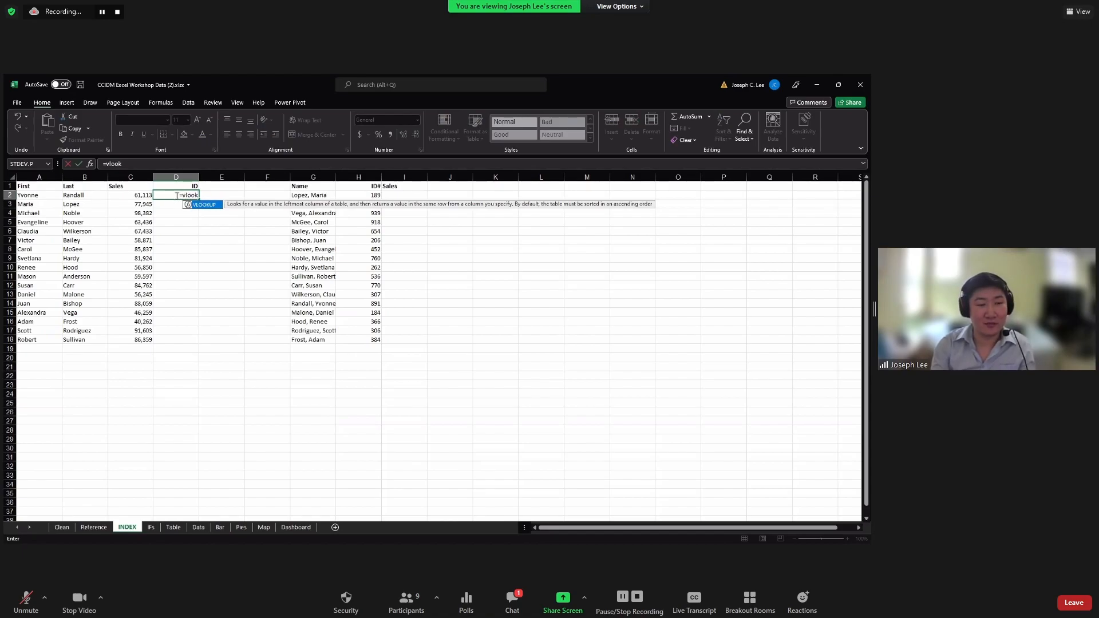
key("Tab")
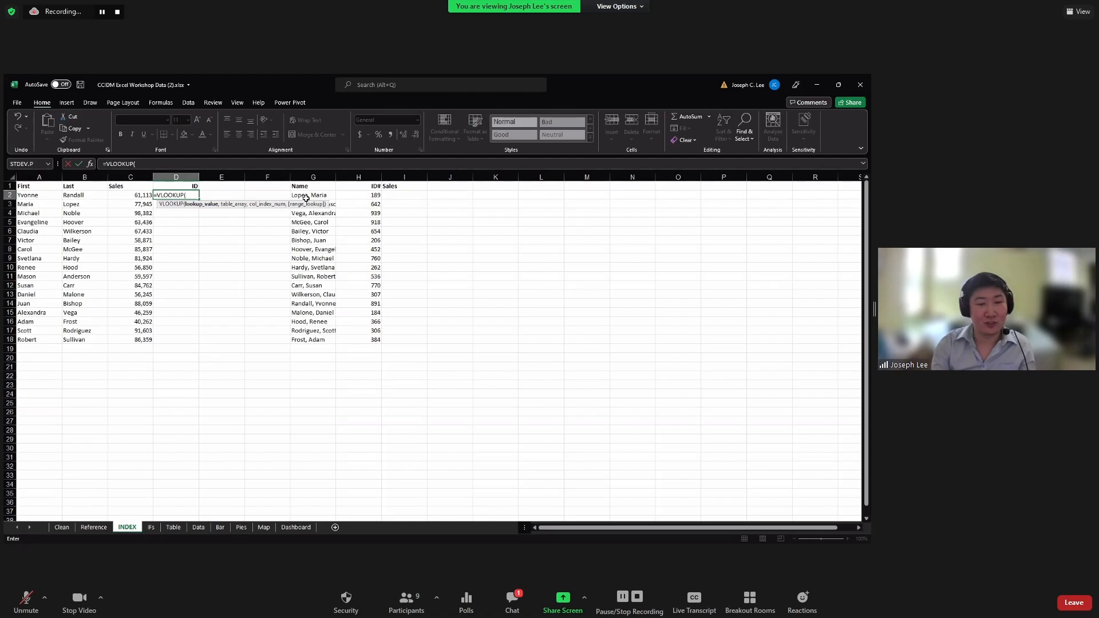
left_click(81, 196)
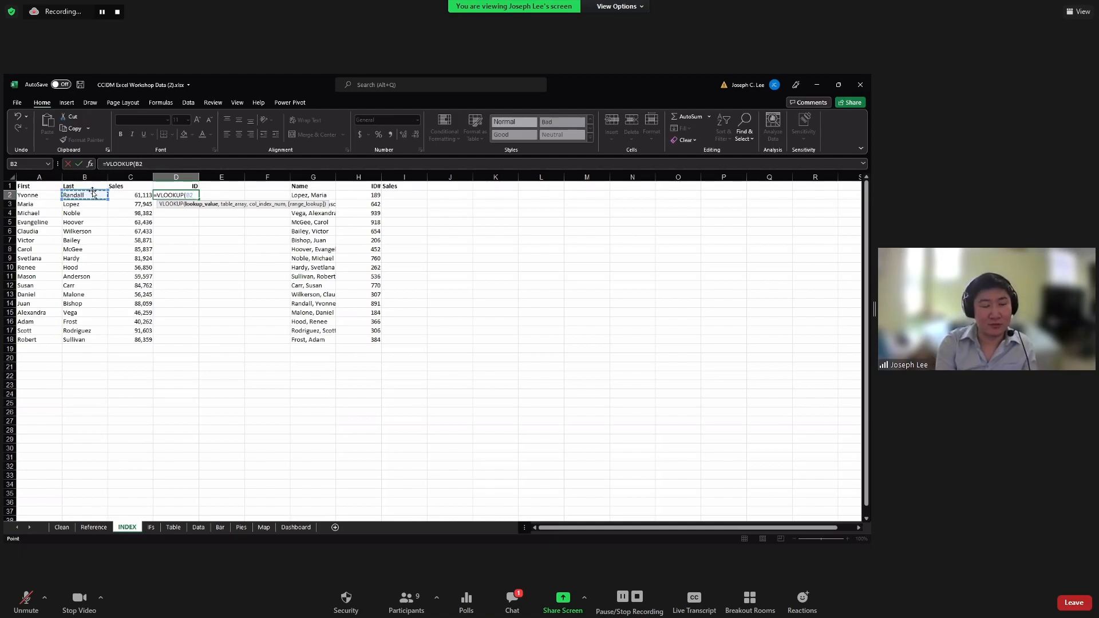
type("&")
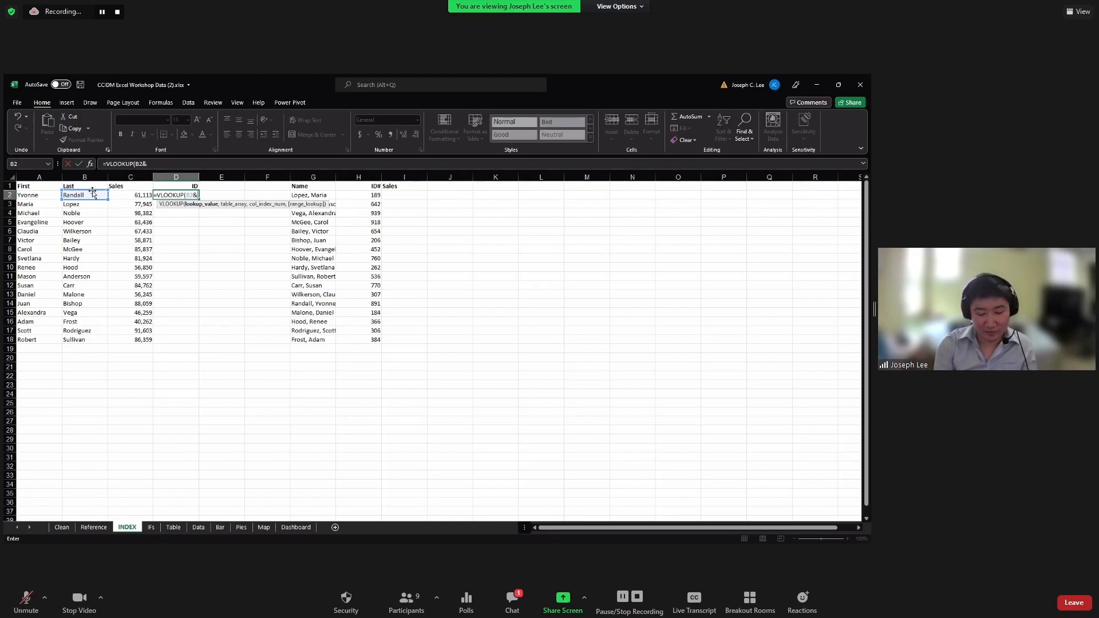
type("\",")
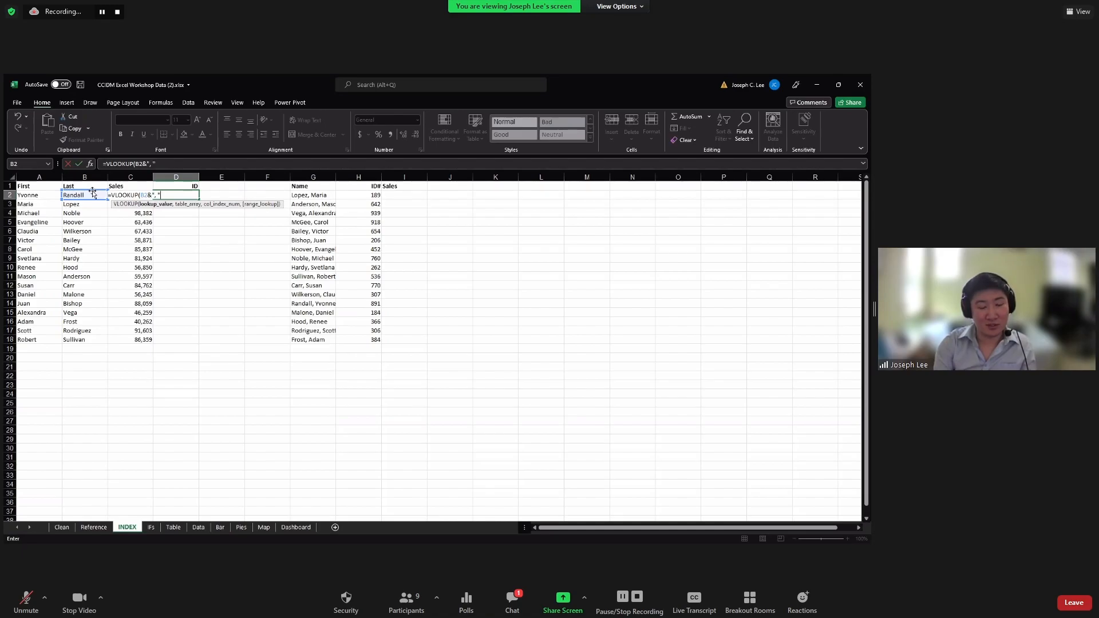
type("\"&")
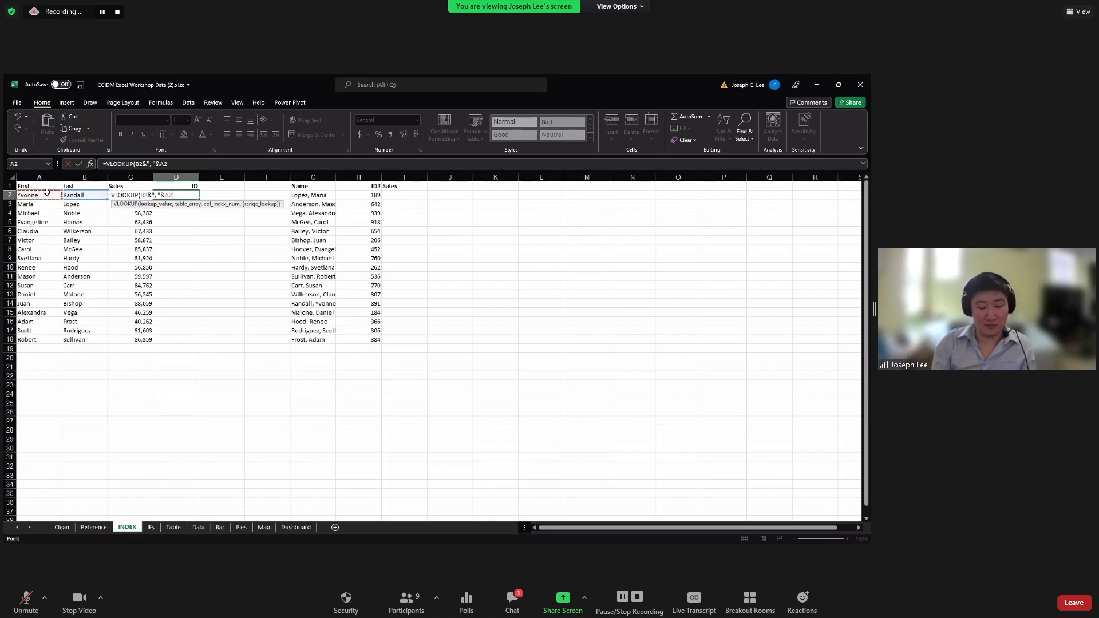
type(",")
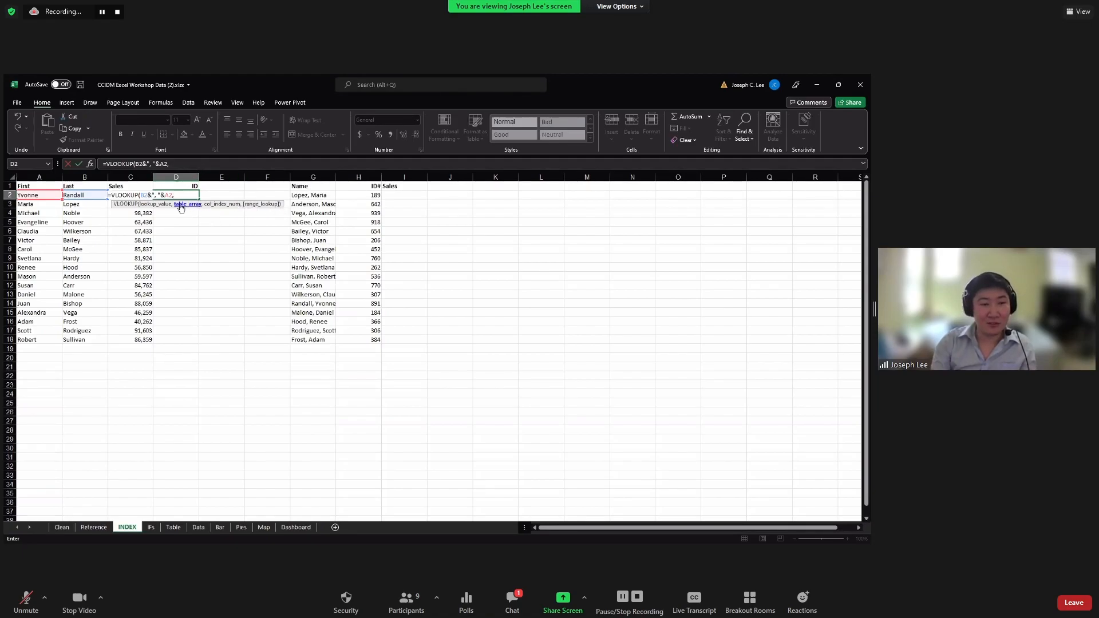
Give the D2 VLOOKUP the table range G2:H18, column index 2 and FALSE for an exact match
left_click(312, 196)
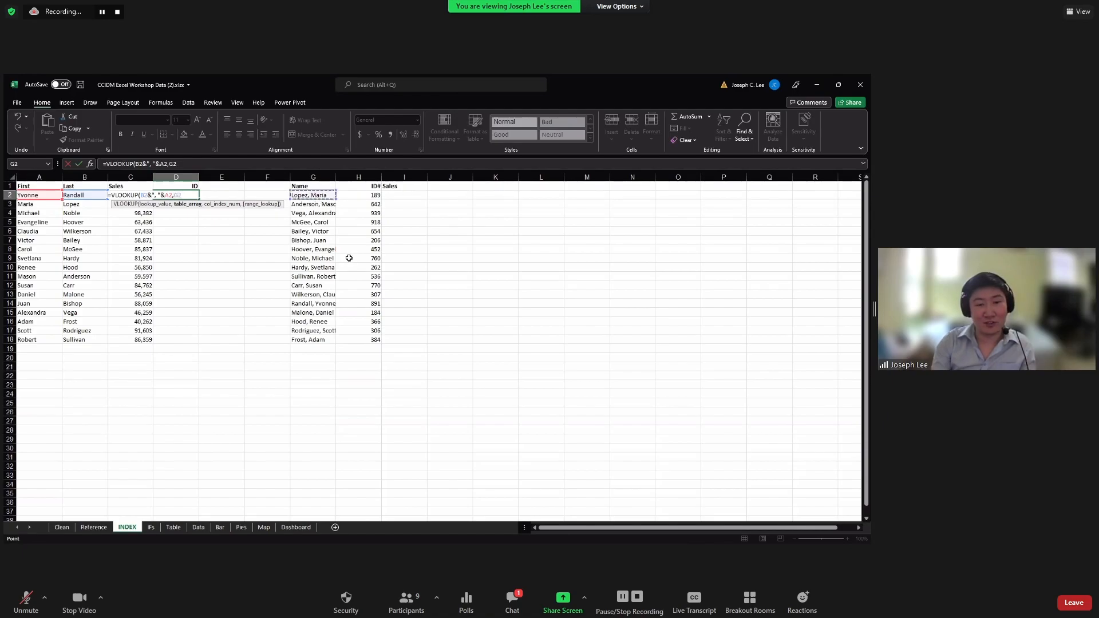
left_click(363, 338, "shift")
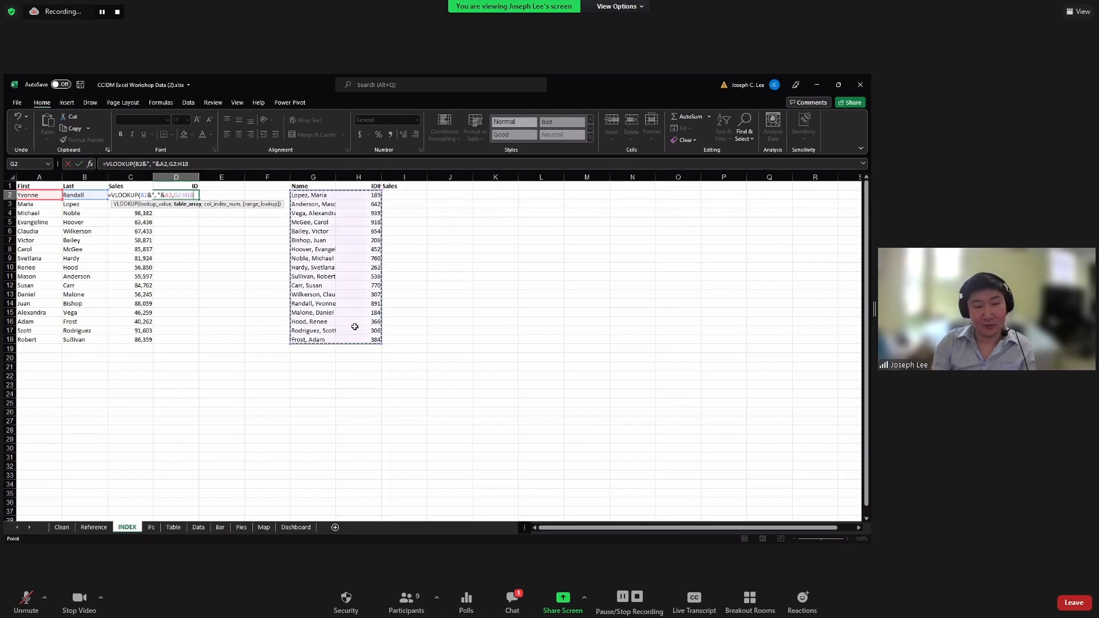
type(",")
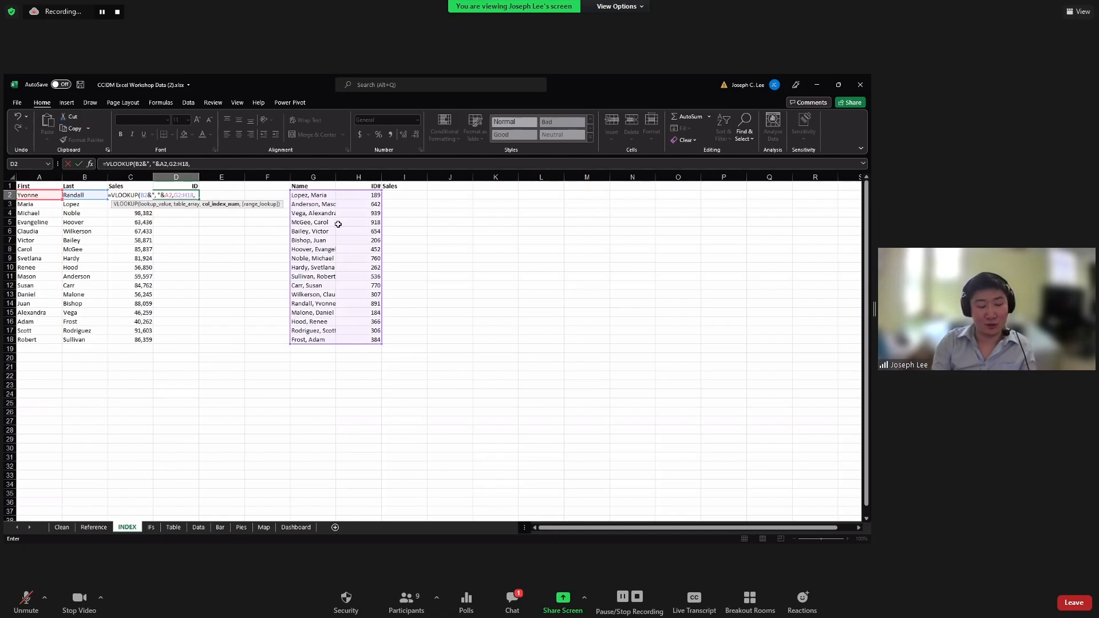
type("2")
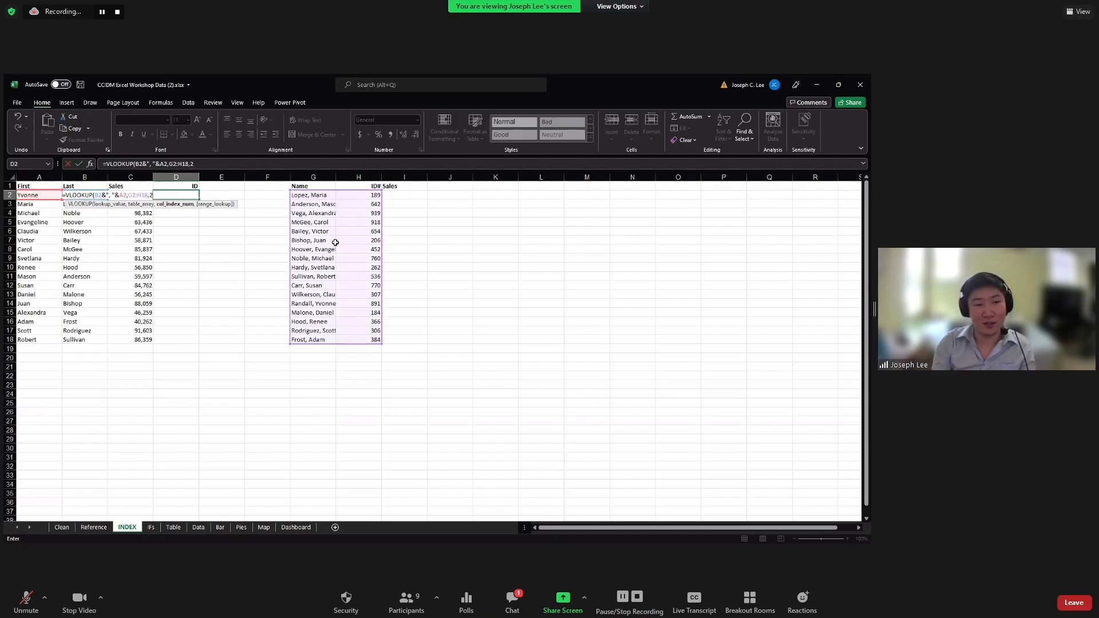
type(",FAKSE")
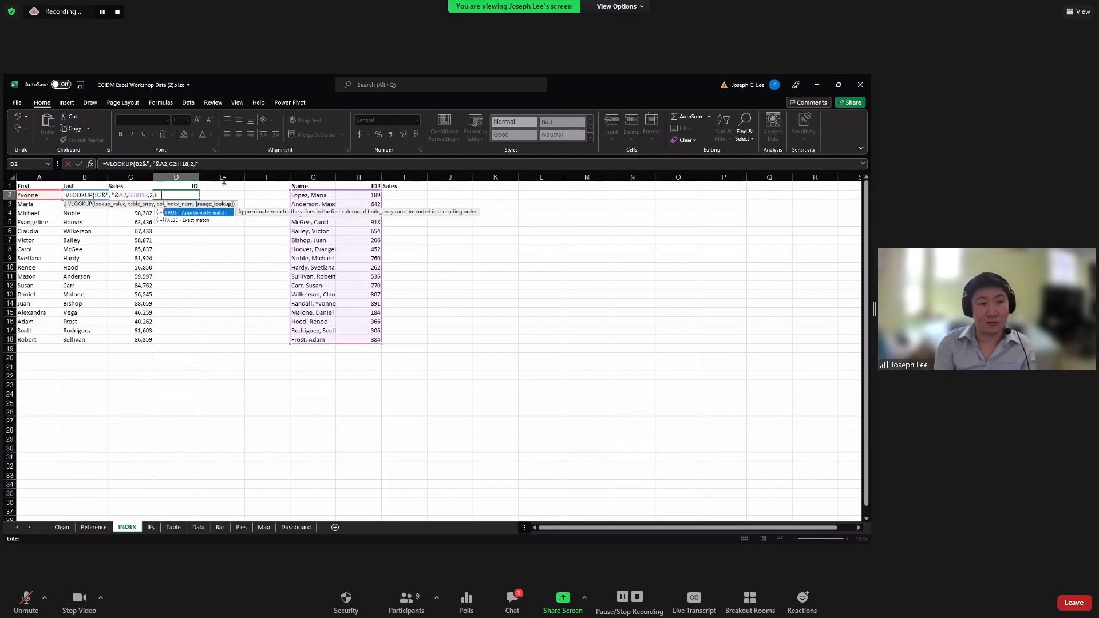
key("BackSpace")
key("BackSpace")
key("BackSpace")
type("LSE")
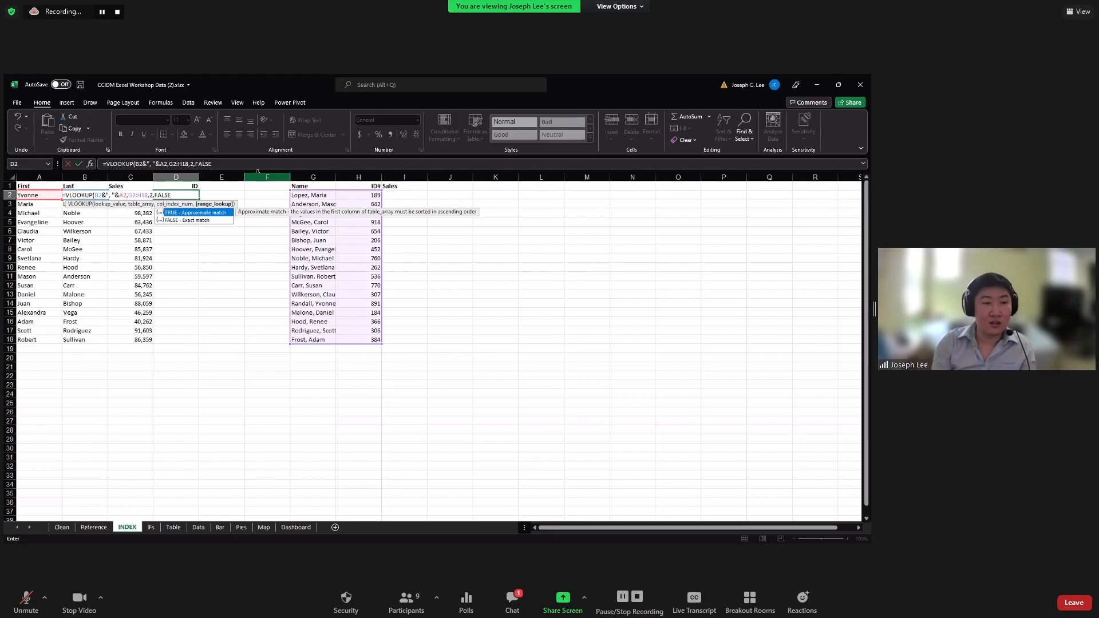
Make the D2 formula's table range absolute as $G$2:$H$18 and fill the formula down the ID column to D18
left_click(172, 164)
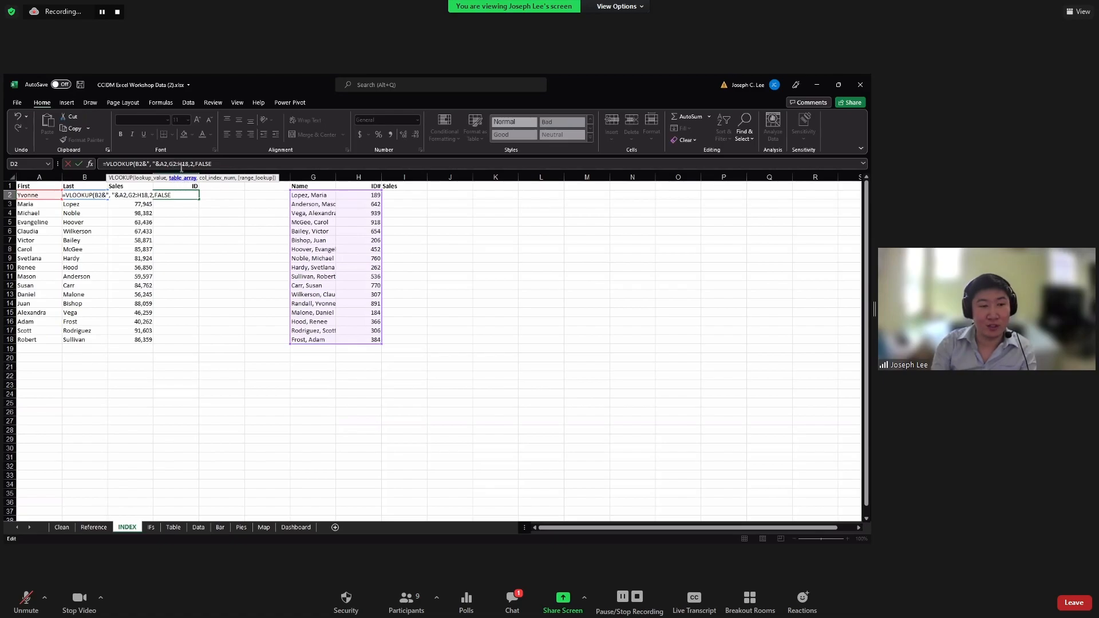
key("F4")
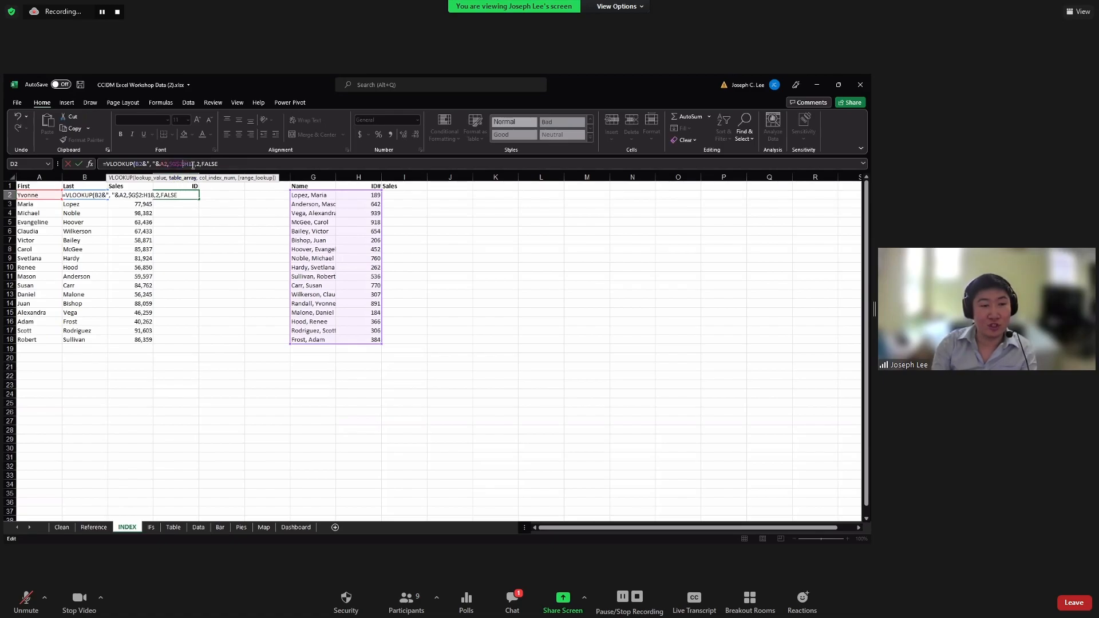
key("F4")
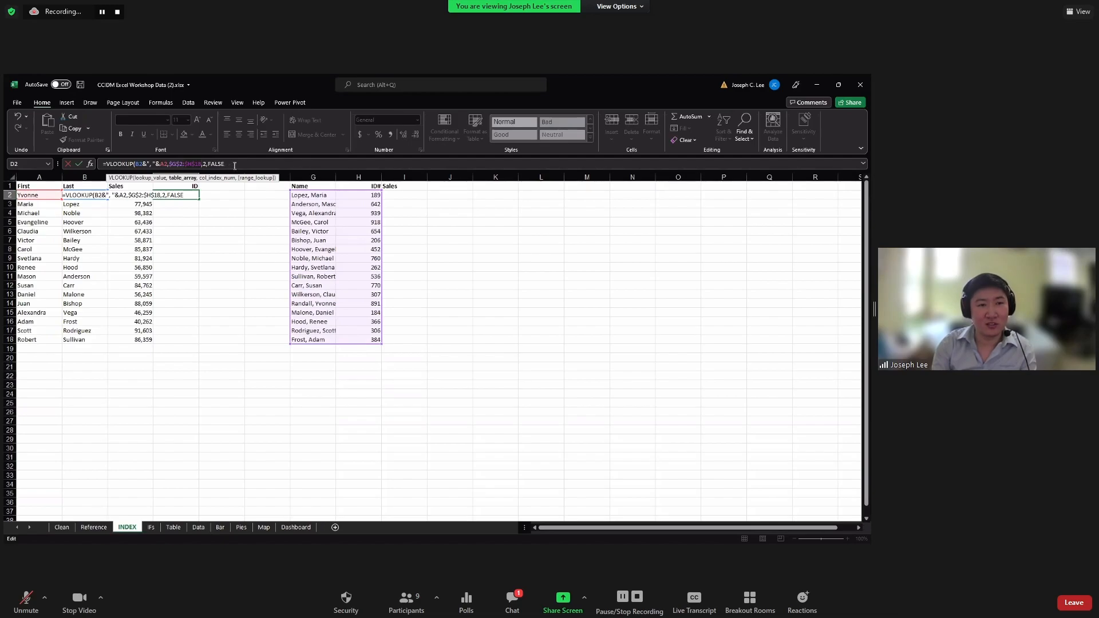
left_click(234, 165)
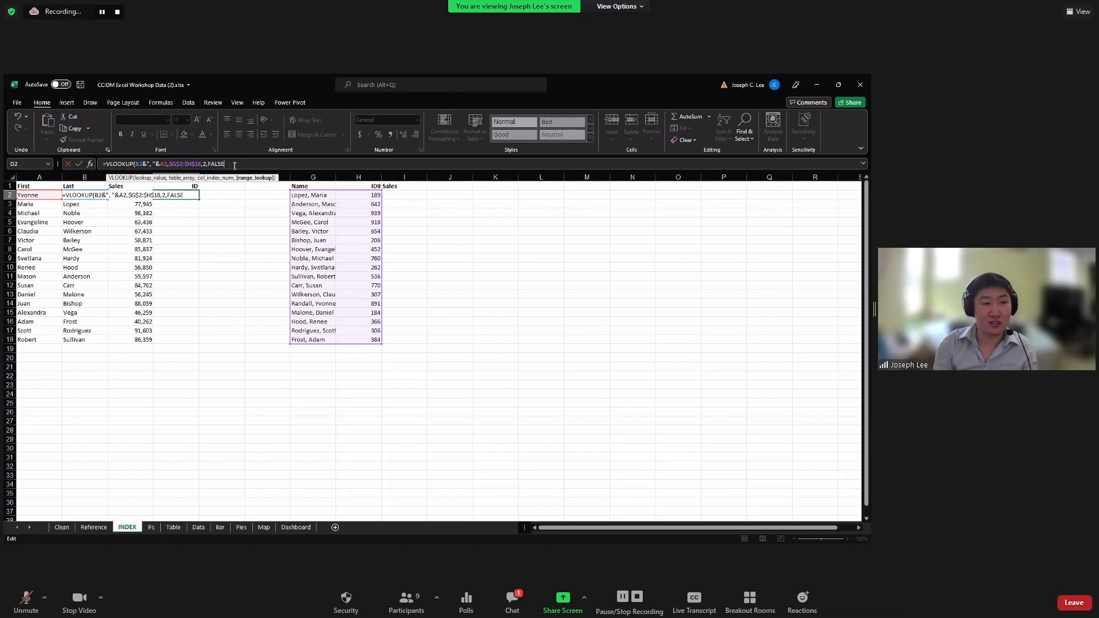
key("Return")
left_click(186, 195)
double_click(198, 199)
Review the filled ID column against the Name and ID# table in G2:H18
left_click(213, 229)
key("Left")
key("ctrl+Up")
key("Down")
left_click_drag(312, 198, 373, 344)
left_click(246, 228)
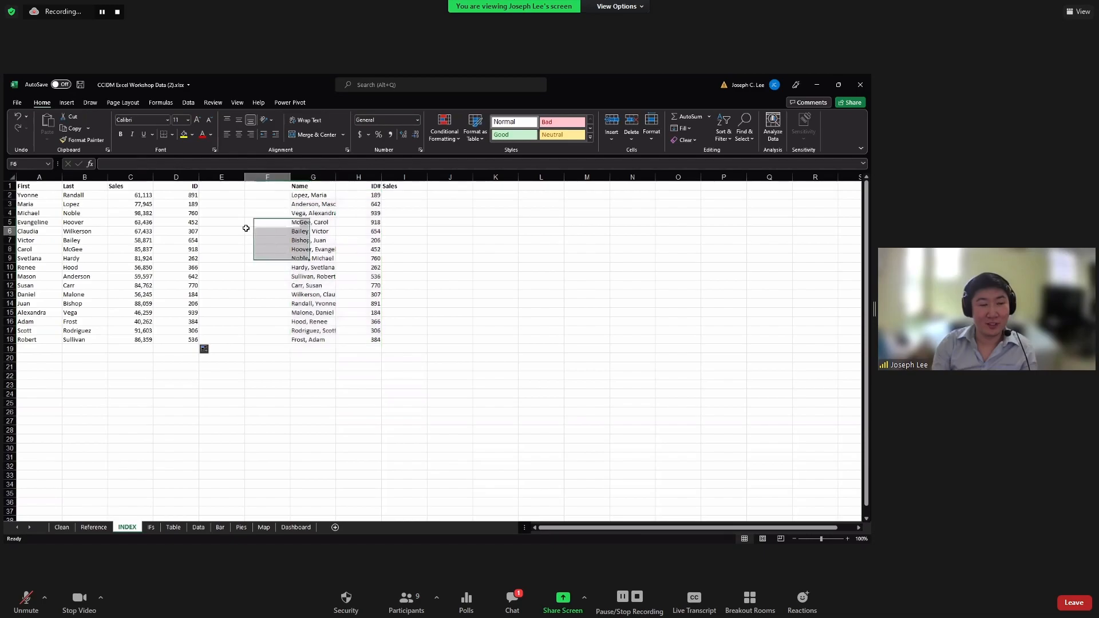
left_click(188, 195)
left_click_drag(189, 196, 278, 250)
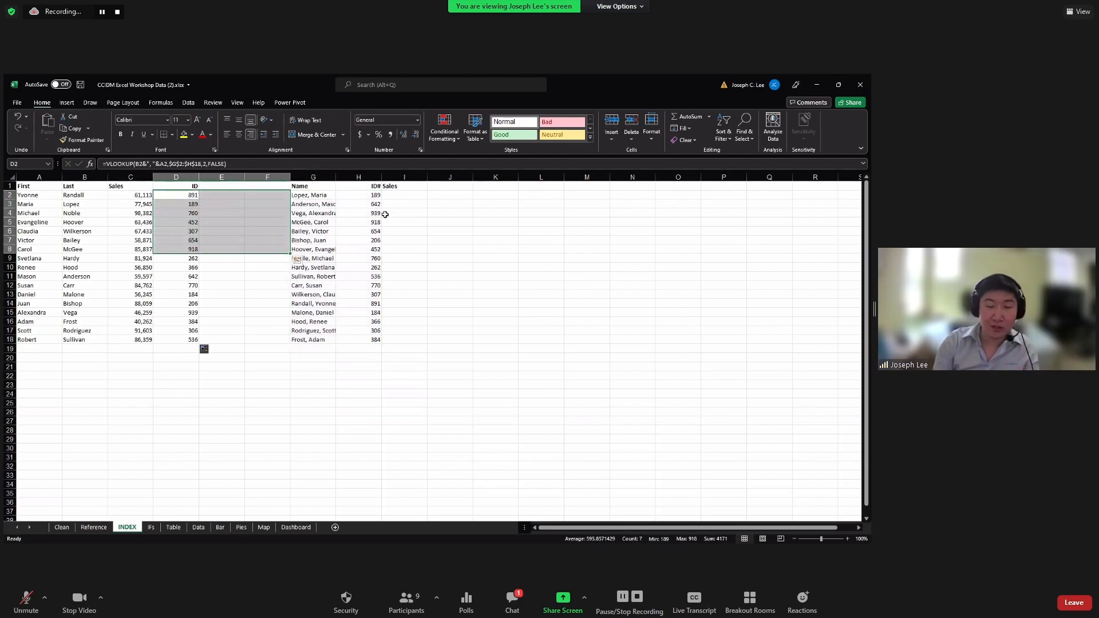
Compare the Name table and its empty Sales column with the separate First and Last columns
left_click(395, 197)
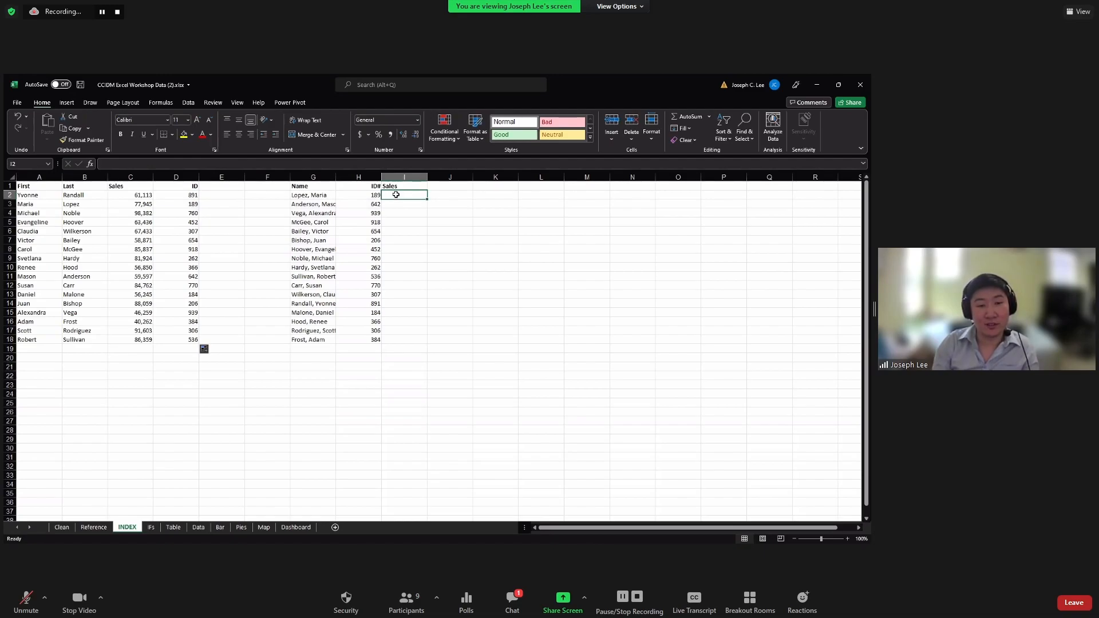
left_click_drag(322, 196, 399, 258)
left_click(312, 196)
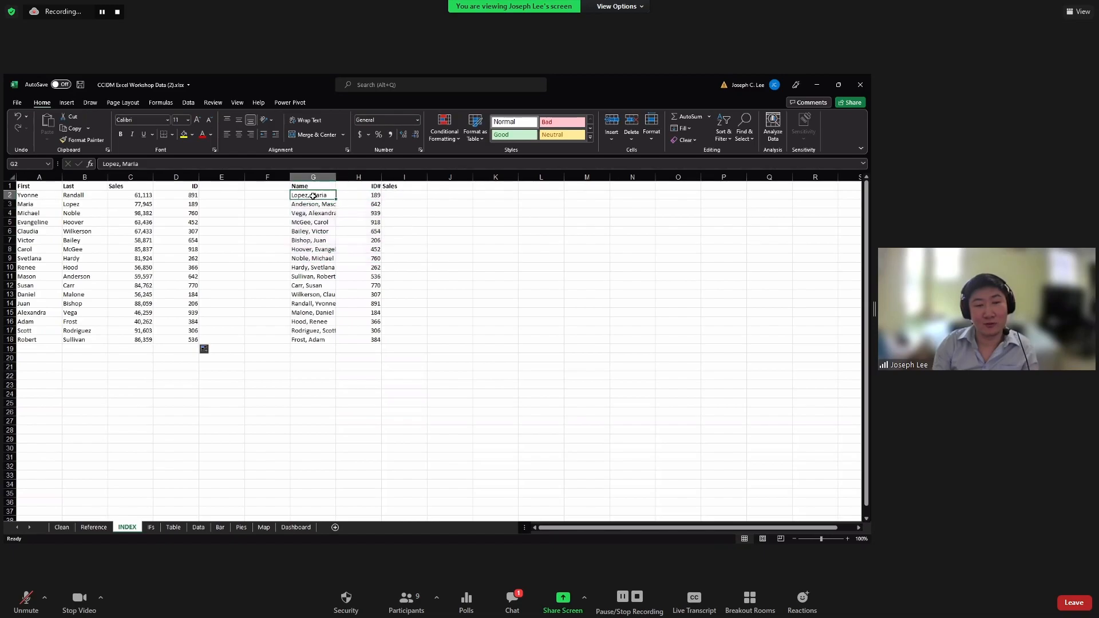
left_click(392, 198)
left_click_drag(304, 196, 400, 338)
left_click(312, 214)
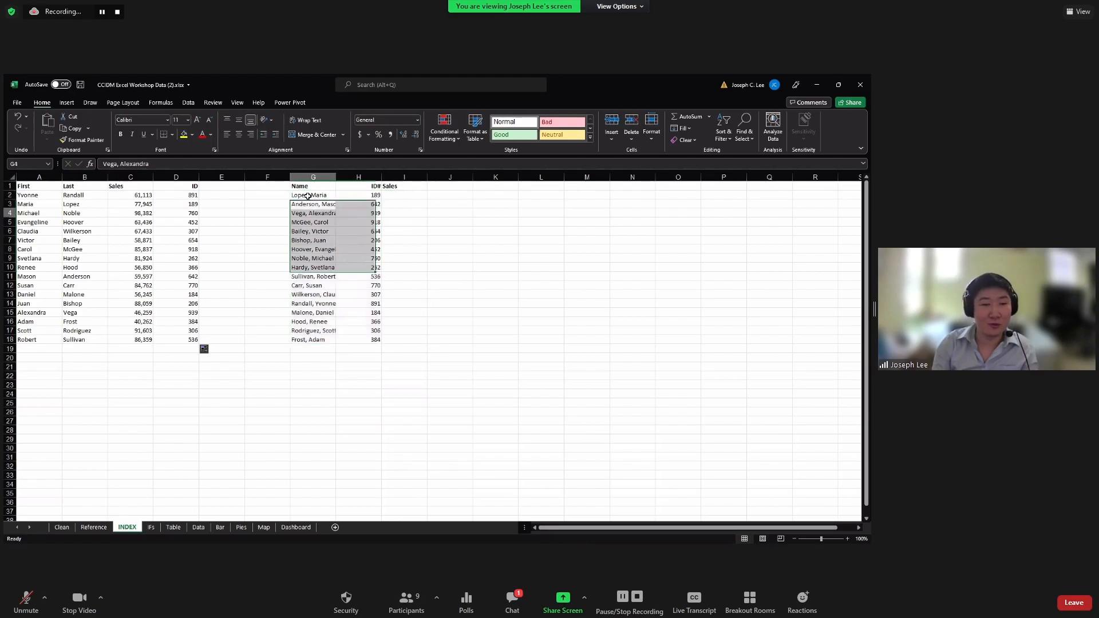
left_click(308, 196)
left_click(90, 195)
left_click_drag(90, 195, 60, 320)
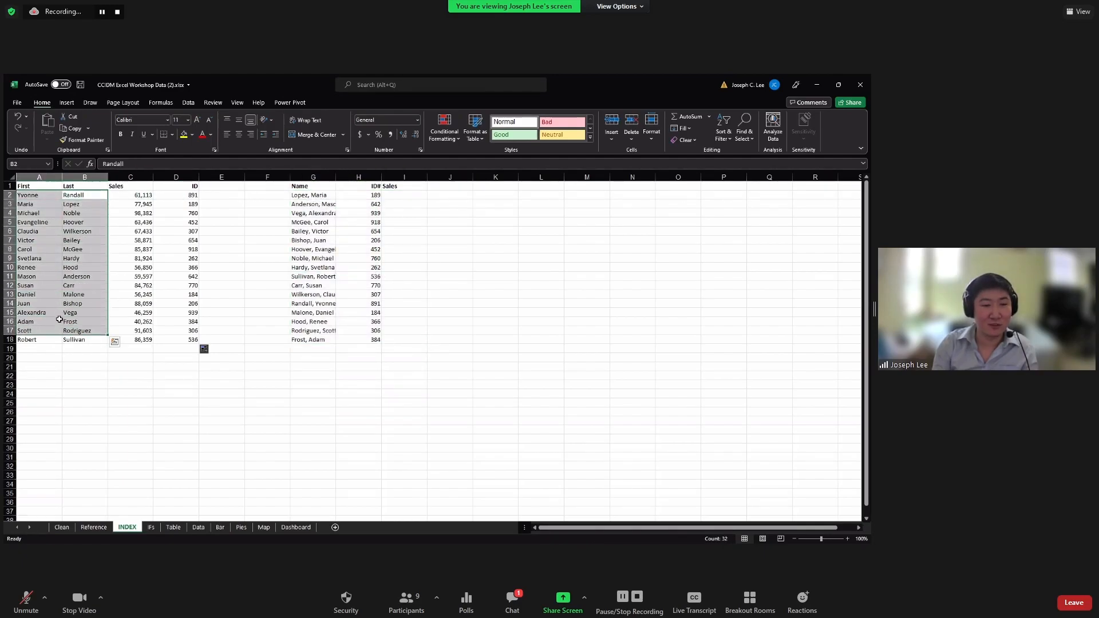
left_click(403, 198)
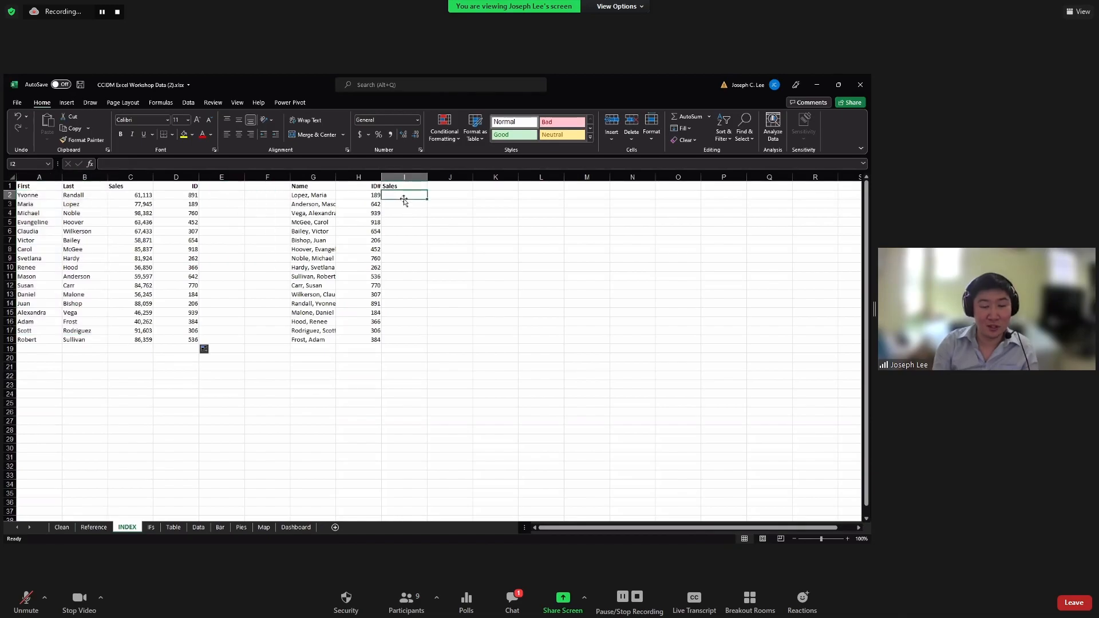
double_click(405, 198)
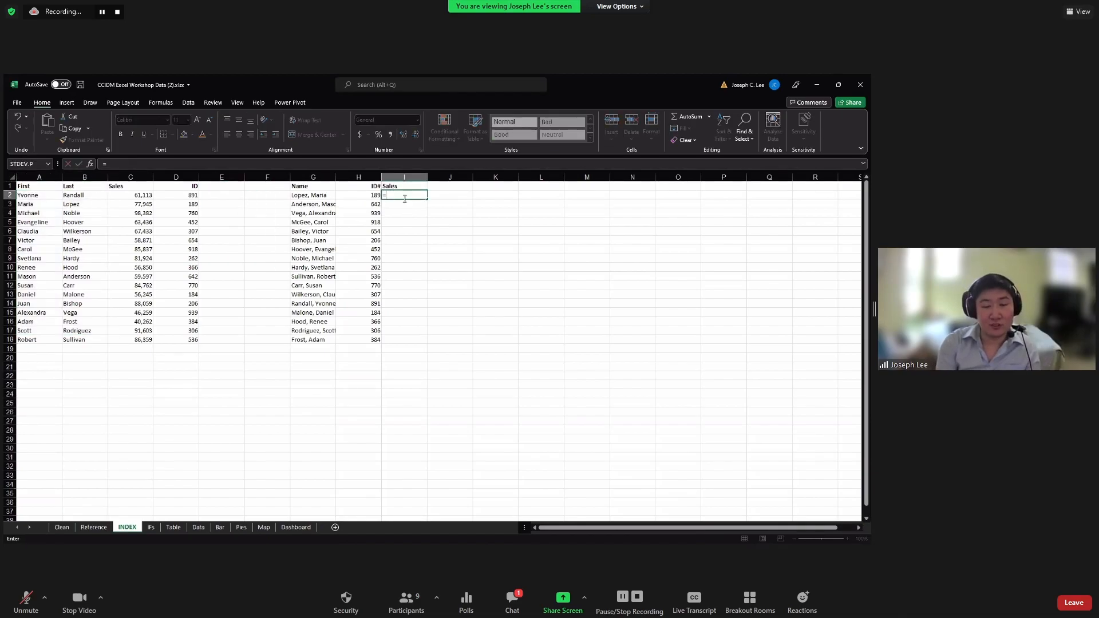
type("=")
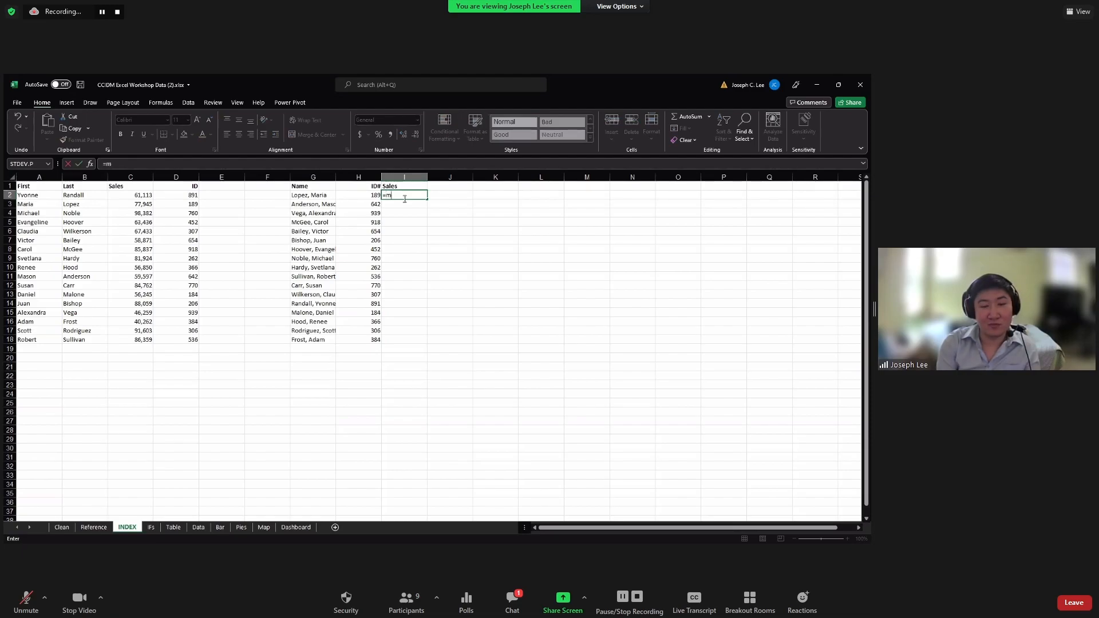
type("mat")
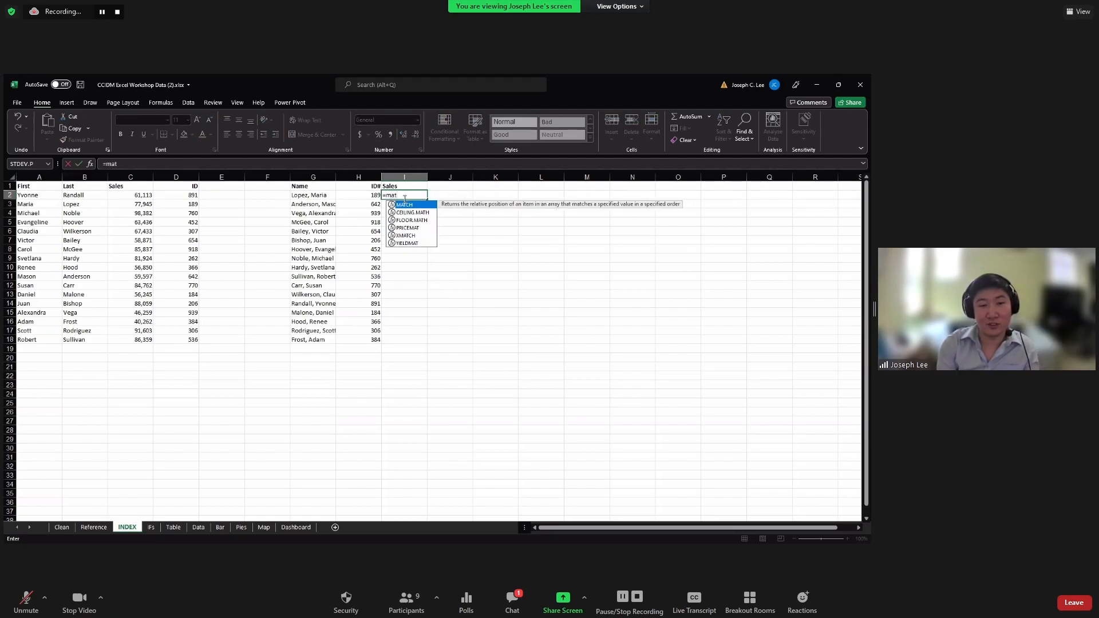
key("Escape")
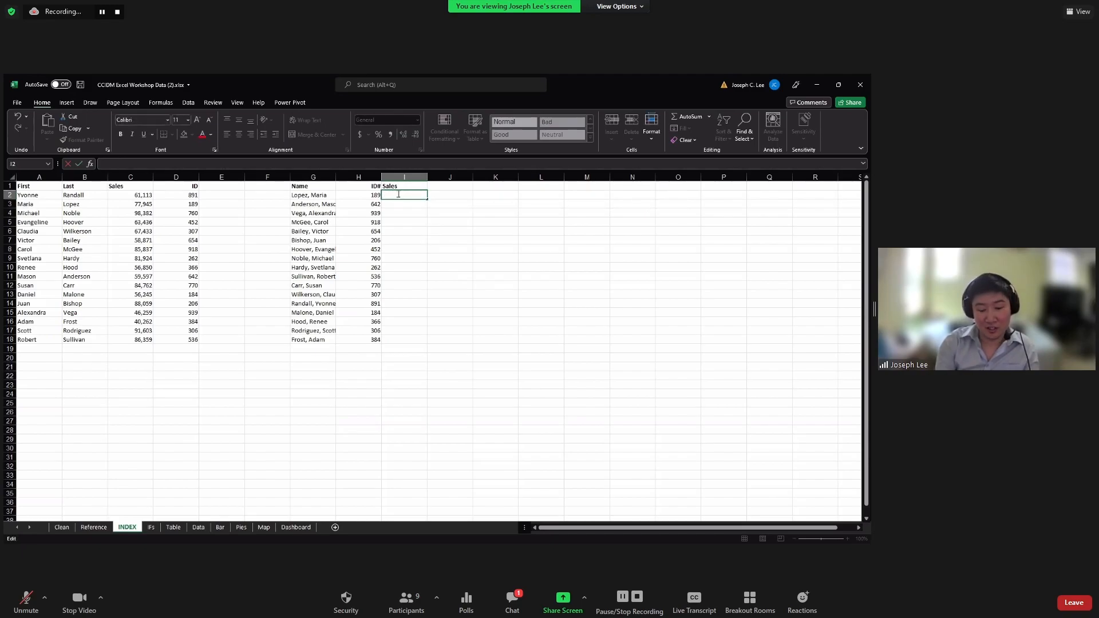
Start a MATCH formula in I2 with G2 as the lookup value and the last names B2:B18 as the lookup array
type("=match")
key("Tab")
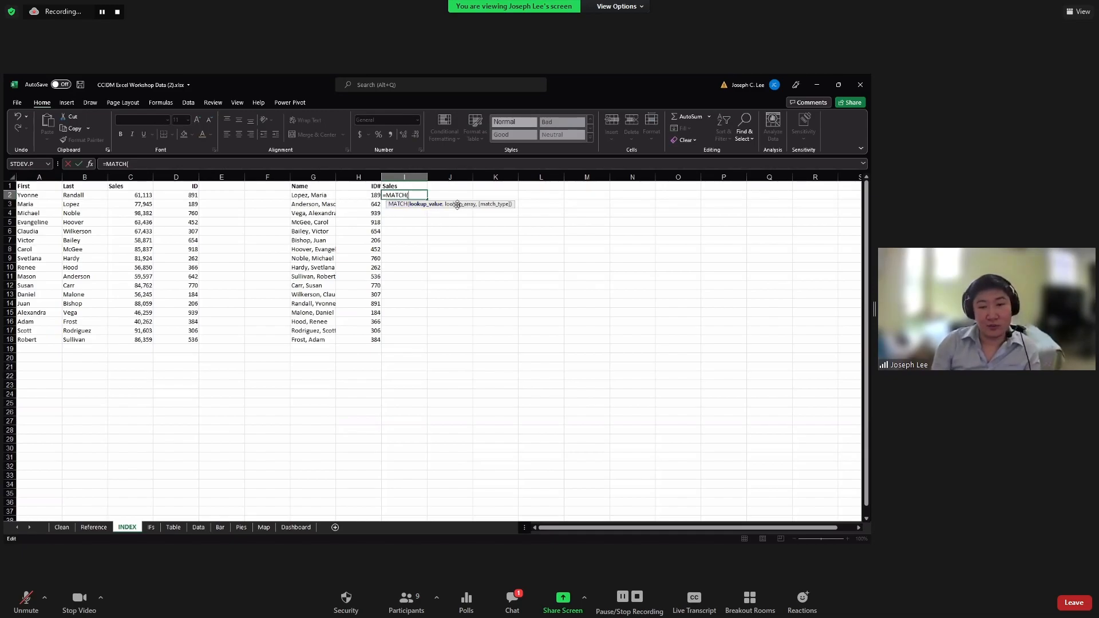
left_click(315, 195)
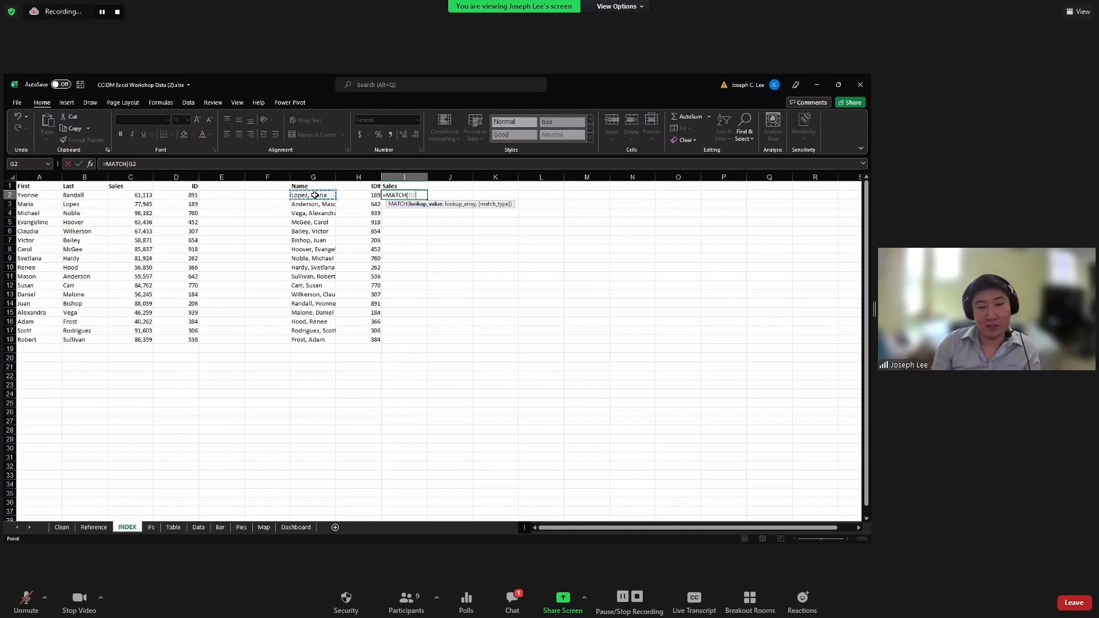
type(",")
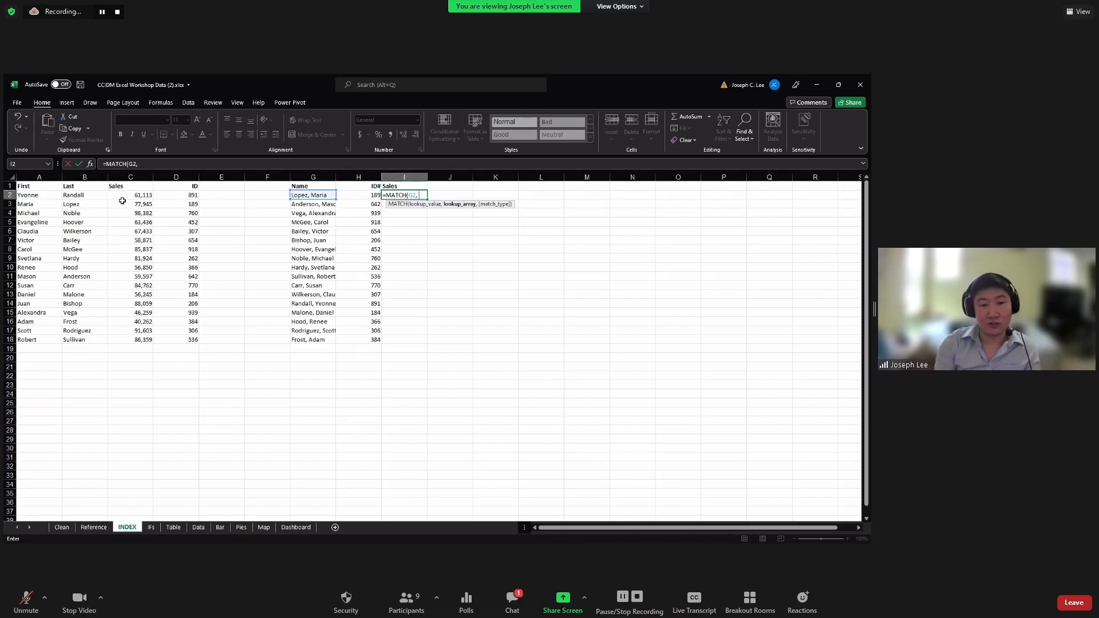
left_click(89, 194)
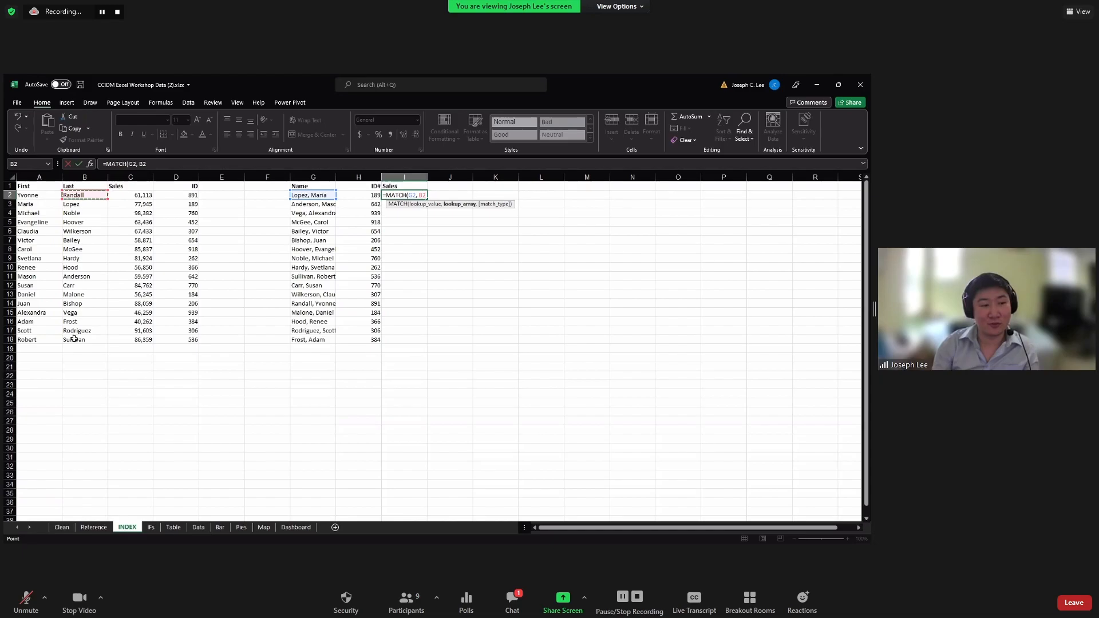
key("ctrl+shift+Down")
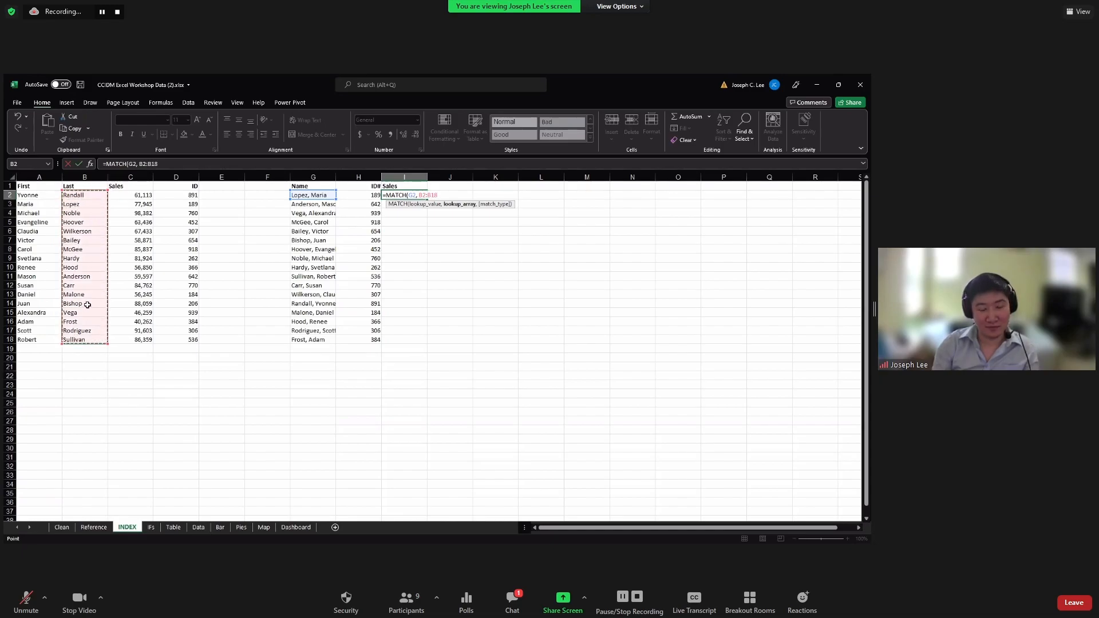
Extend the lookup array to B2:B18&", "&A2:A18 and finish the I2 MATCH formula with match type 0 for an exact match
type("&")
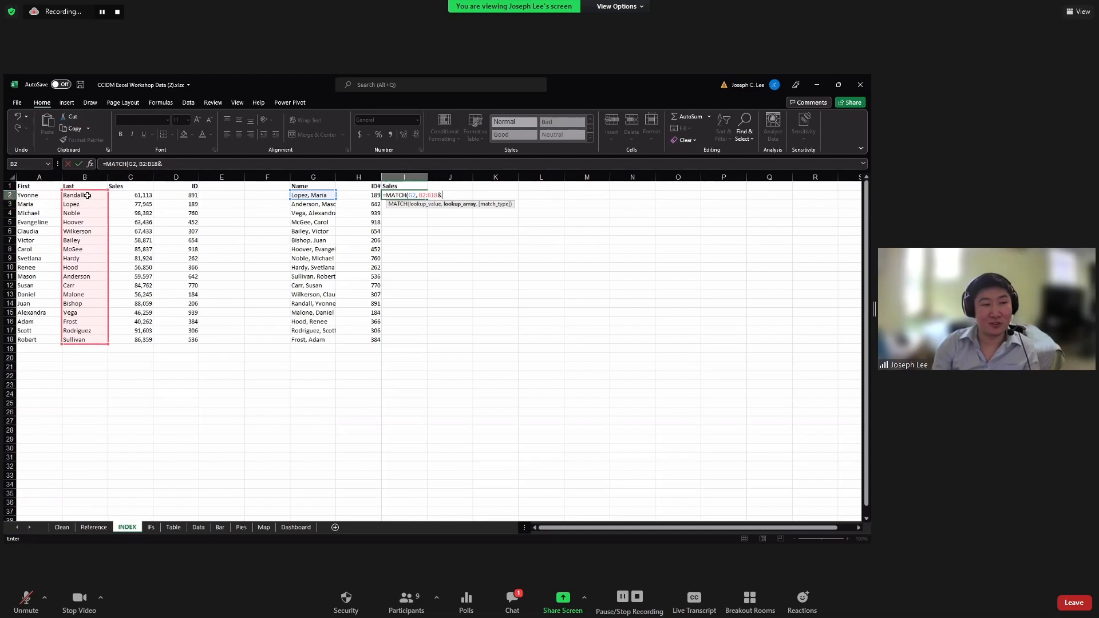
left_click(172, 166)
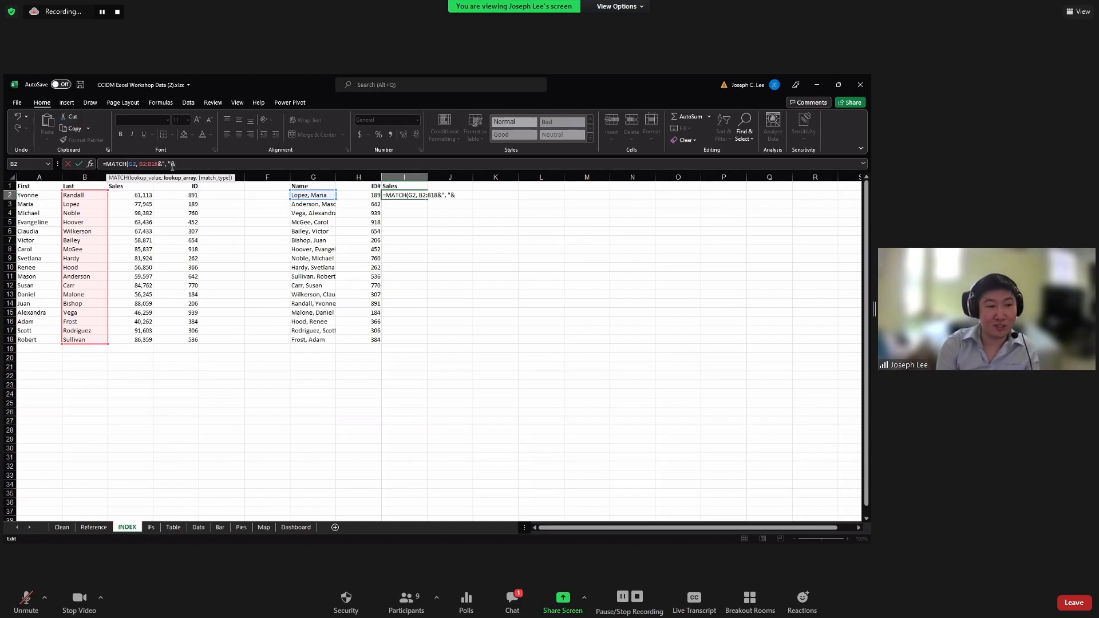
left_click(46, 197)
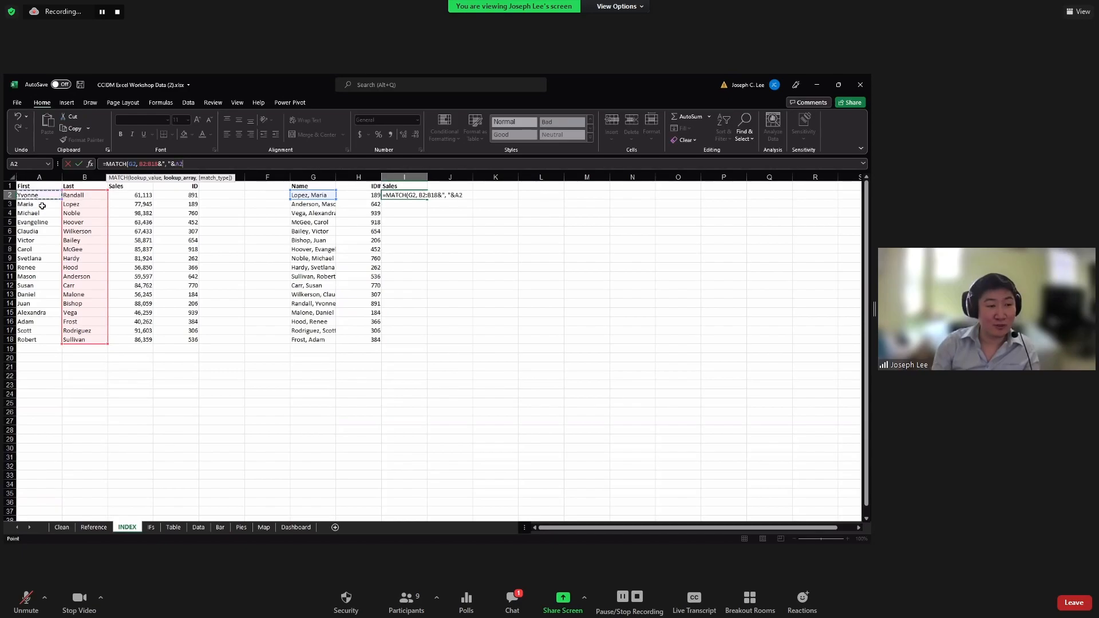
left_click(38, 338, "shift")
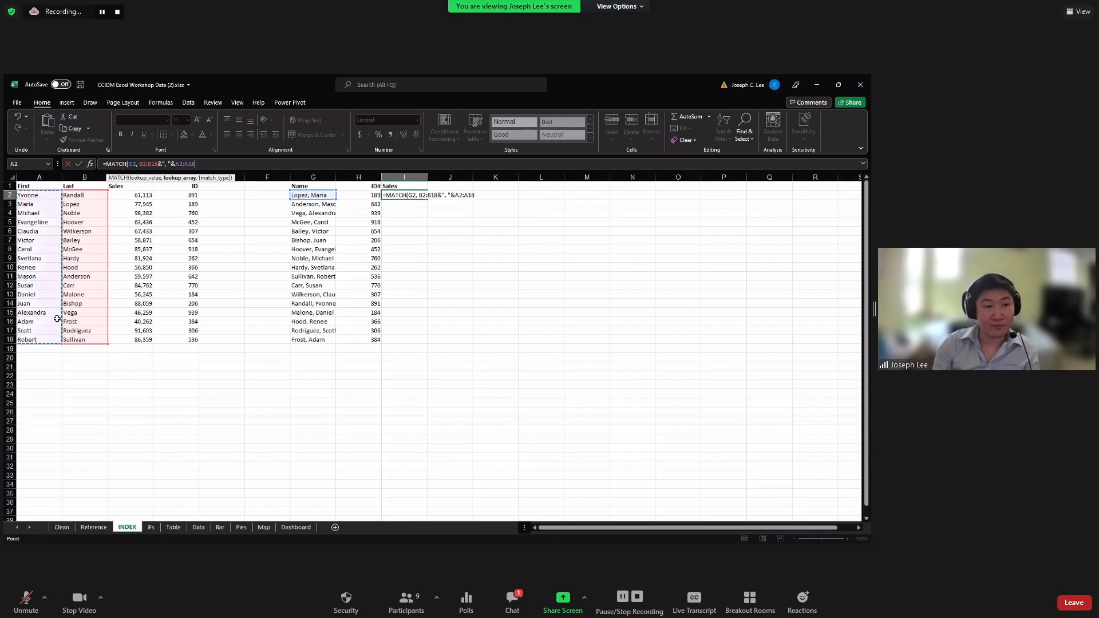
type(",")
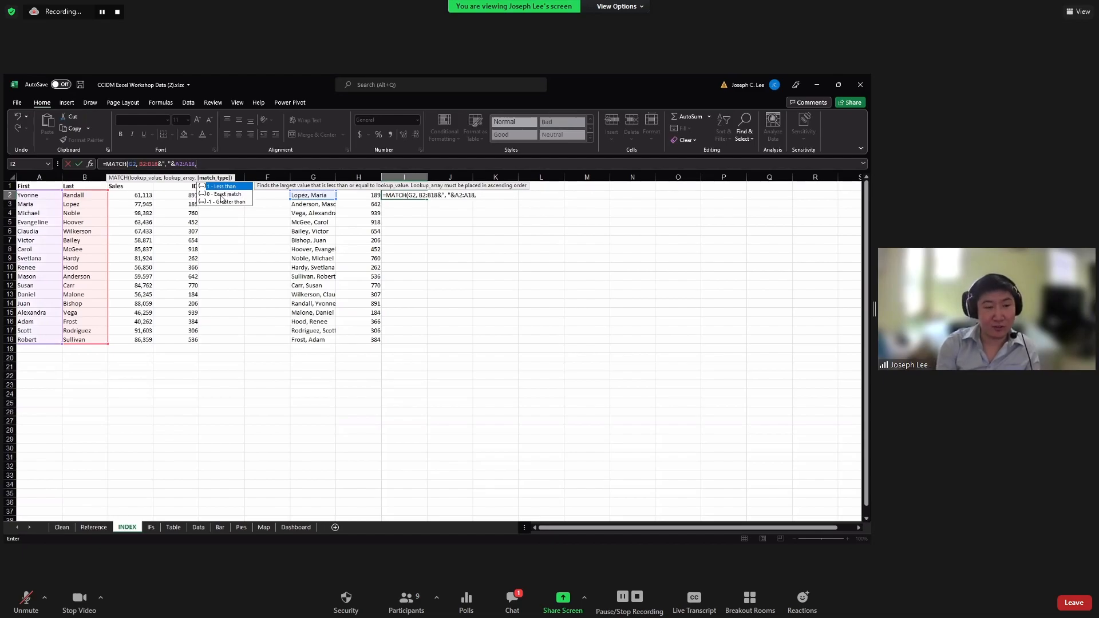
type("0")
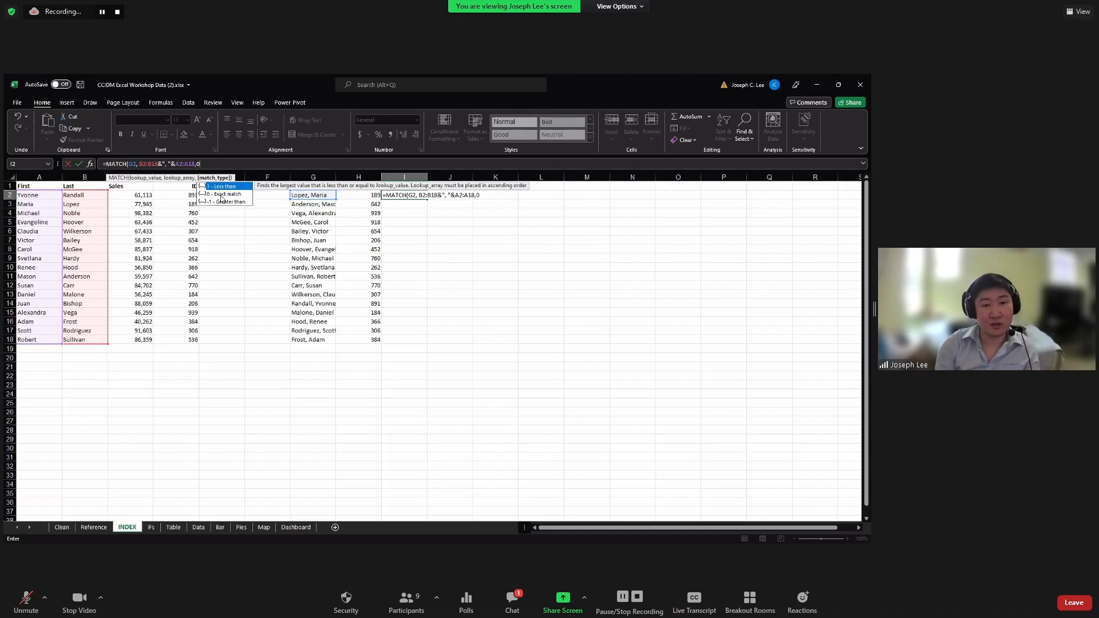
key("Return")
left_click(410, 196)
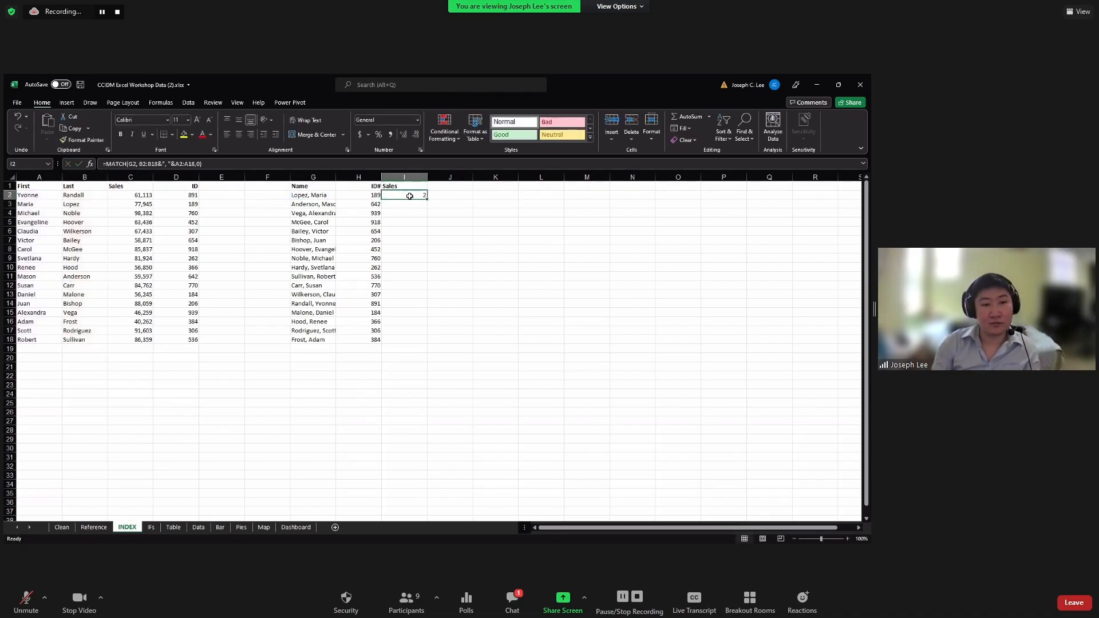
Try to fill the I2 MATCH formula down the Sales column
left_click_drag(426, 199, 427, 217)
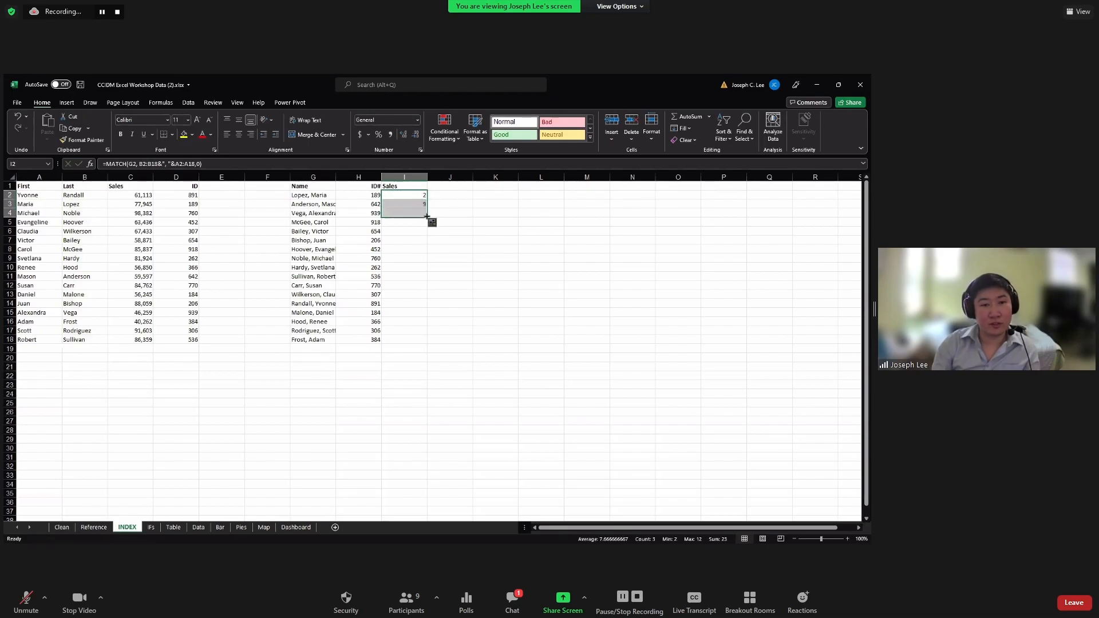
left_click(407, 202)
left_click(413, 196)
double_click(427, 199)
key("ctrl+z")
Make the I2 formula's lookup ranges absolute as $B$2:$B$18 and $A$2:$A$18
left_click(143, 163)
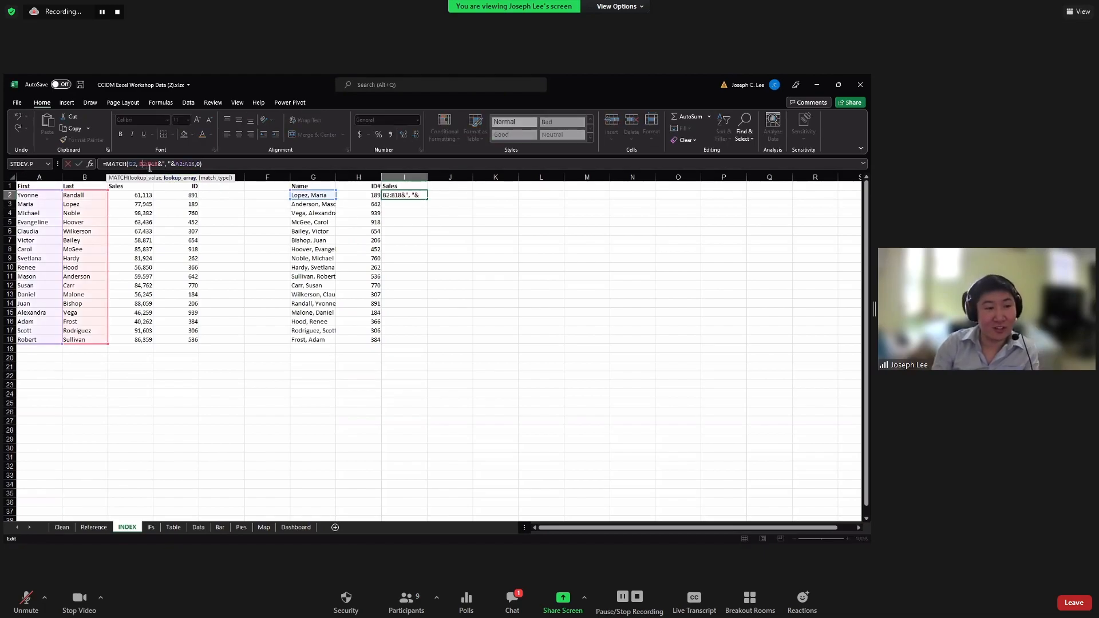
key("F4")
key("F4")
left_click(192, 164)
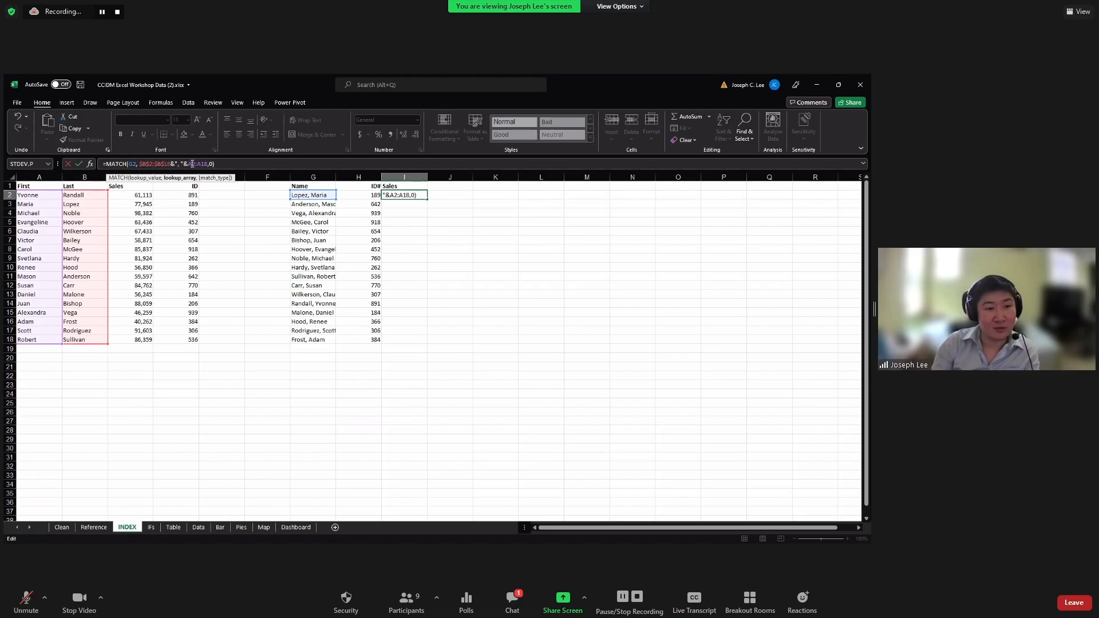
key("F4")
left_click(211, 165)
key("F4")
key("Return")
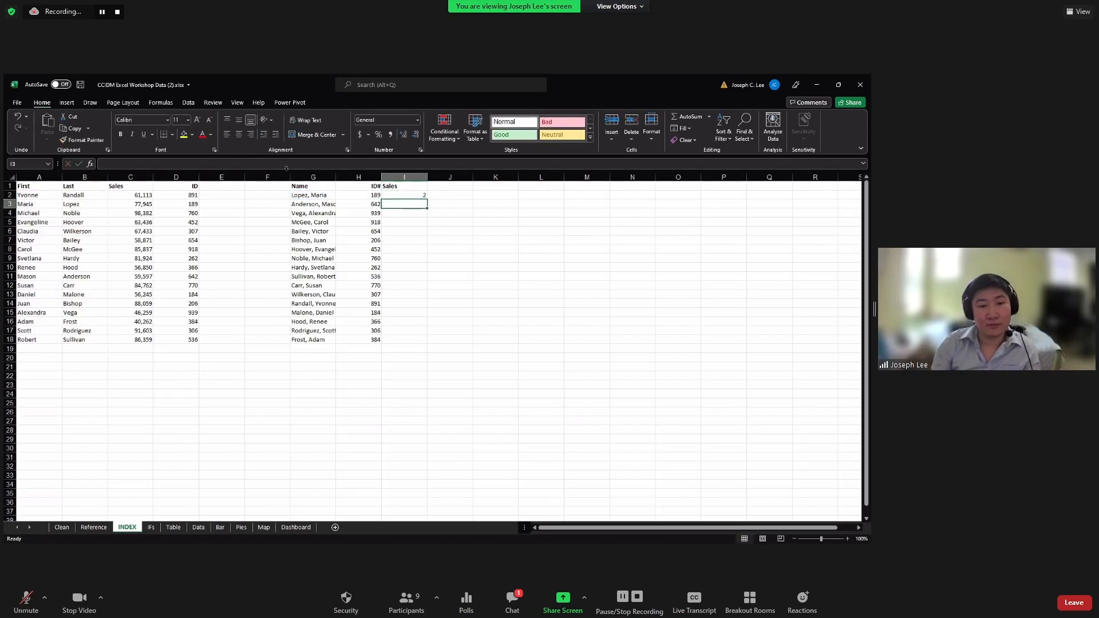
Check the MATCH result in I2 by comparing the name in G2 with the rows of the First and Last columns
left_click(397, 197)
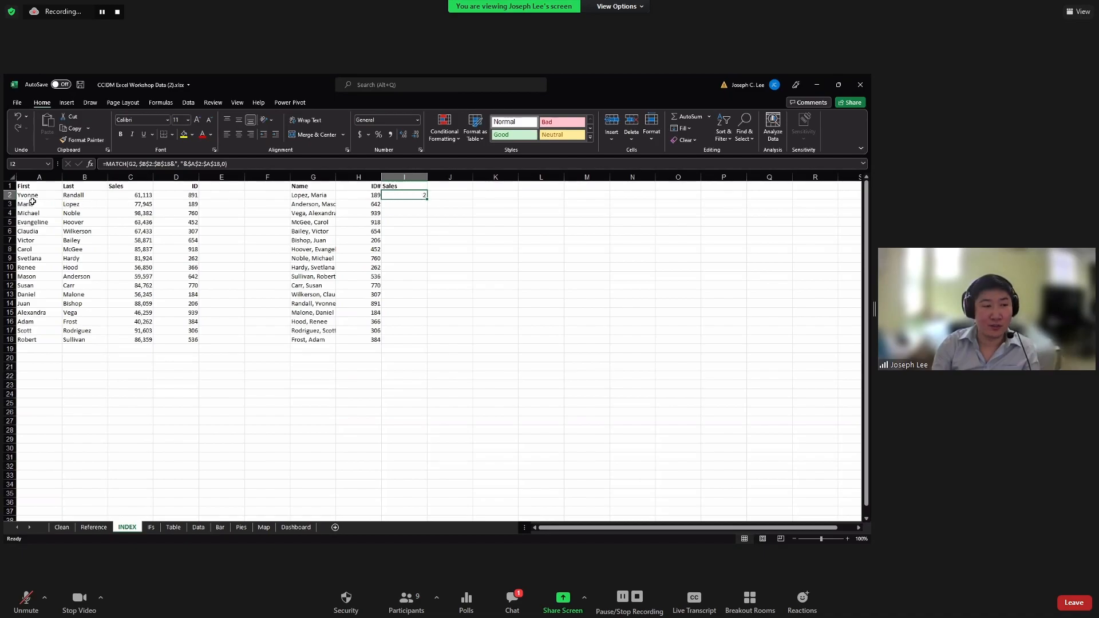
left_click(83, 202)
left_click(27, 203)
left_click(417, 197)
left_click(95, 205)
left_click(324, 197)
left_click(413, 194)
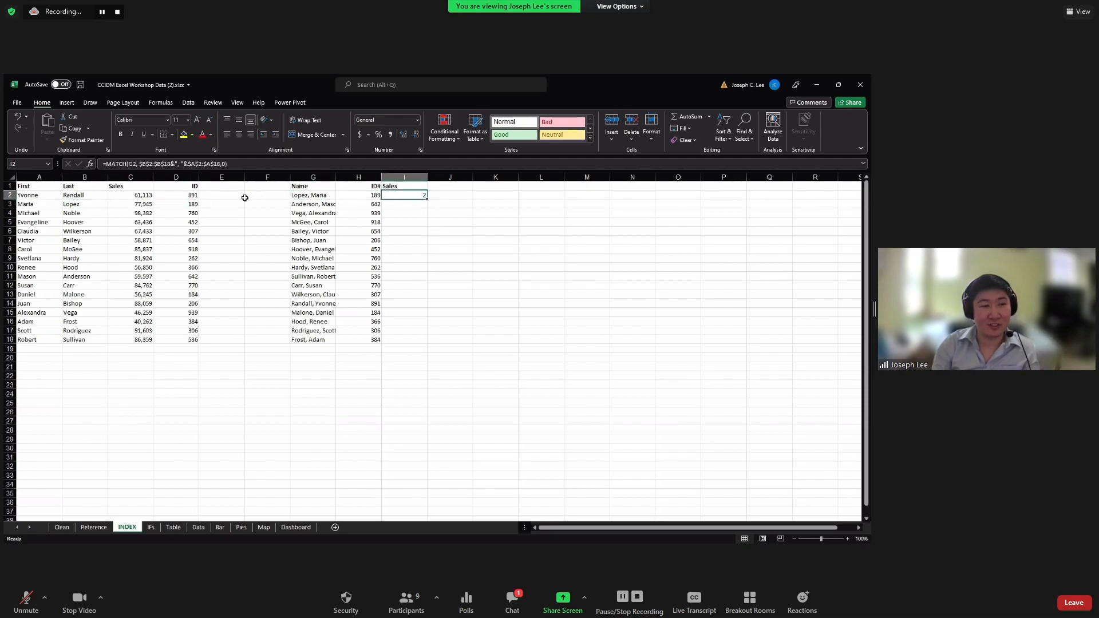
left_click(41, 195)
left_click(406, 195)
left_click(20, 204)
left_click_drag(30, 204, 102, 207)
left_click(304, 196)
left_click(424, 196)
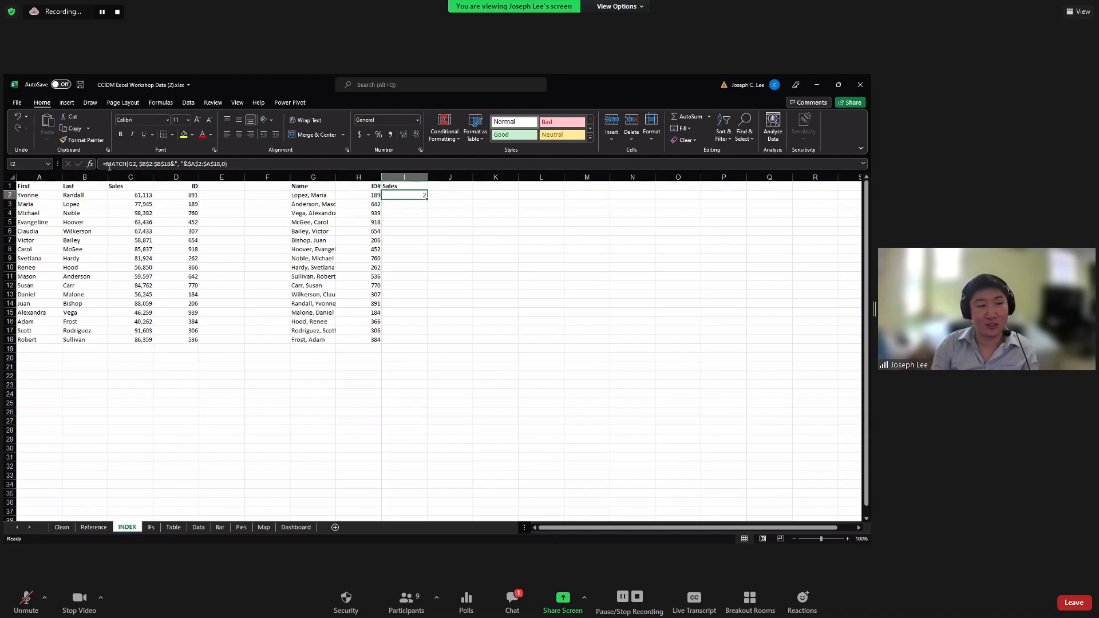
Wrap the I2 MATCH formula in INDEX, with C2:C18 as the array and the MATCH as the row number
left_click(107, 165)
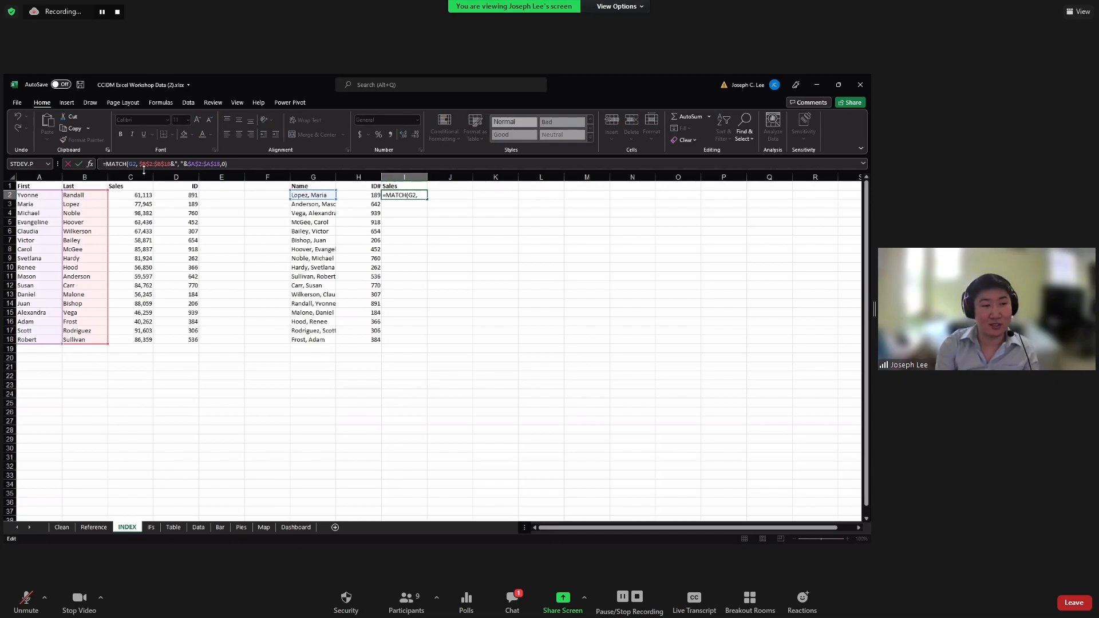
type("INDEX")
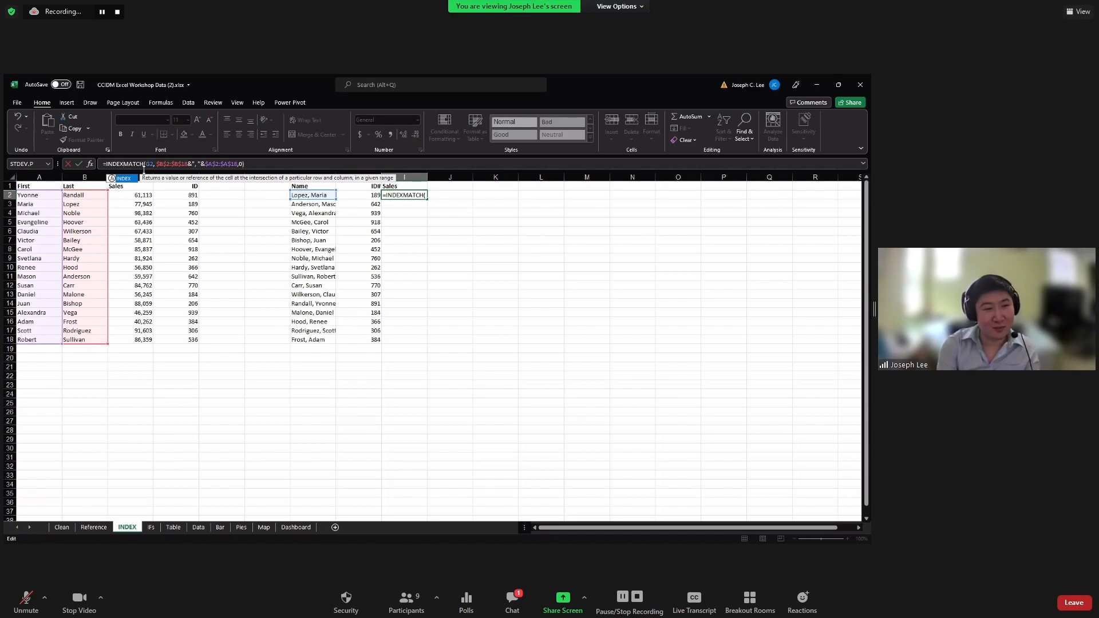
type("(")
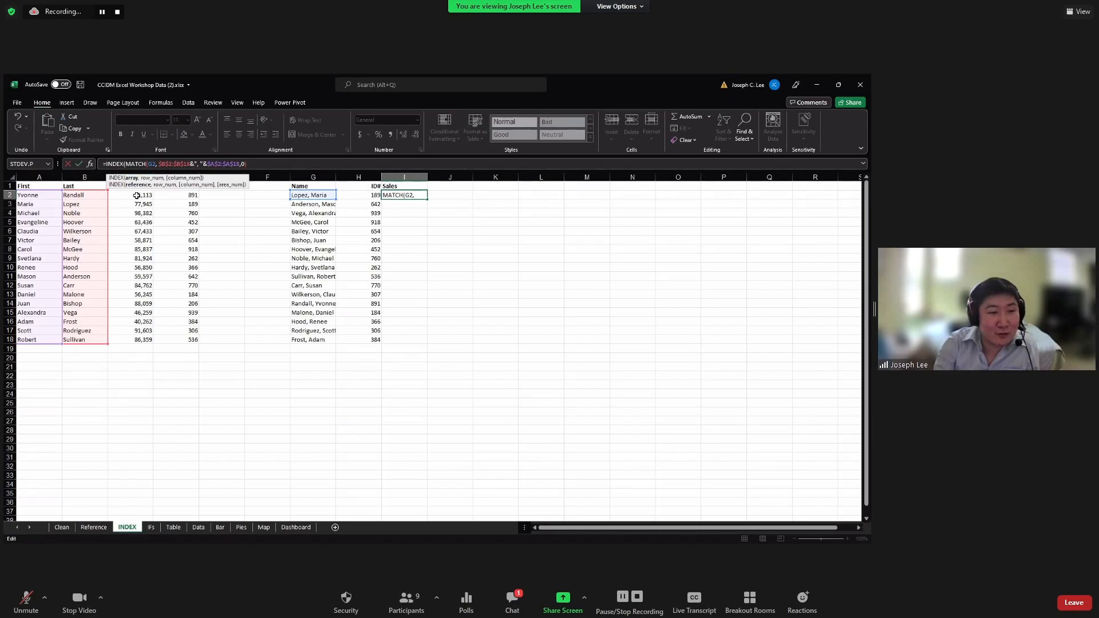
left_click(140, 194)
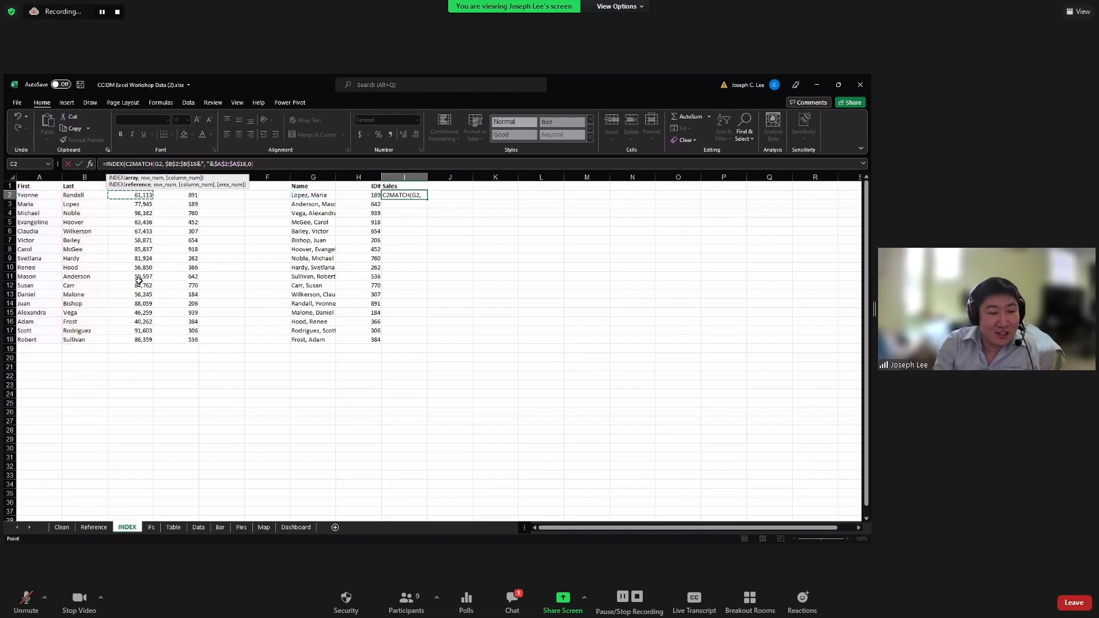
left_click(143, 339, "shift")
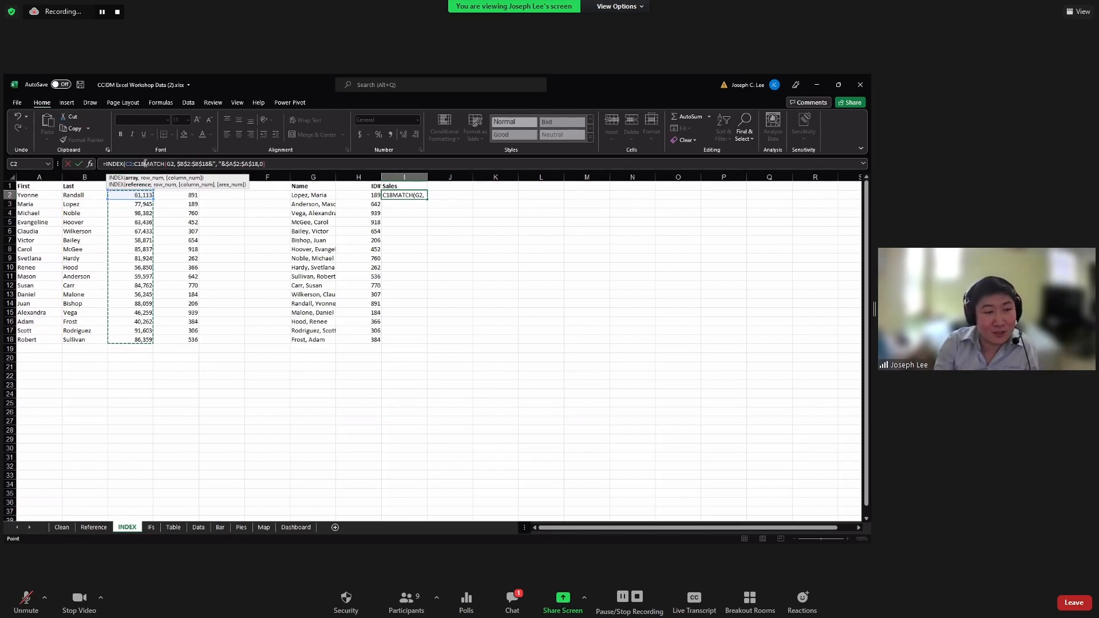
type(",")
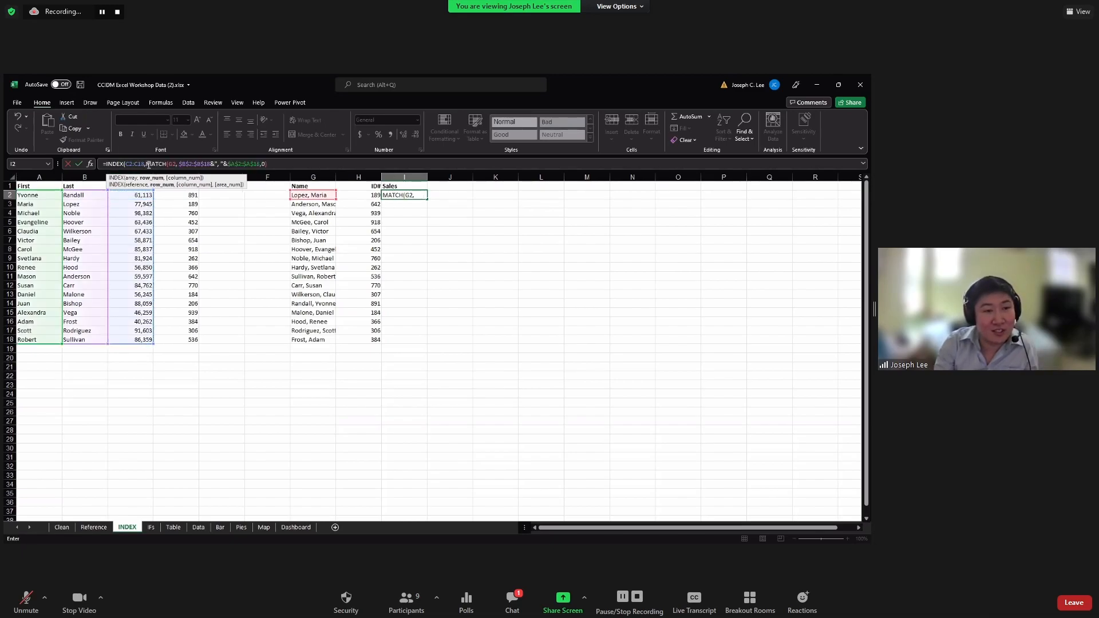
left_click(280, 164)
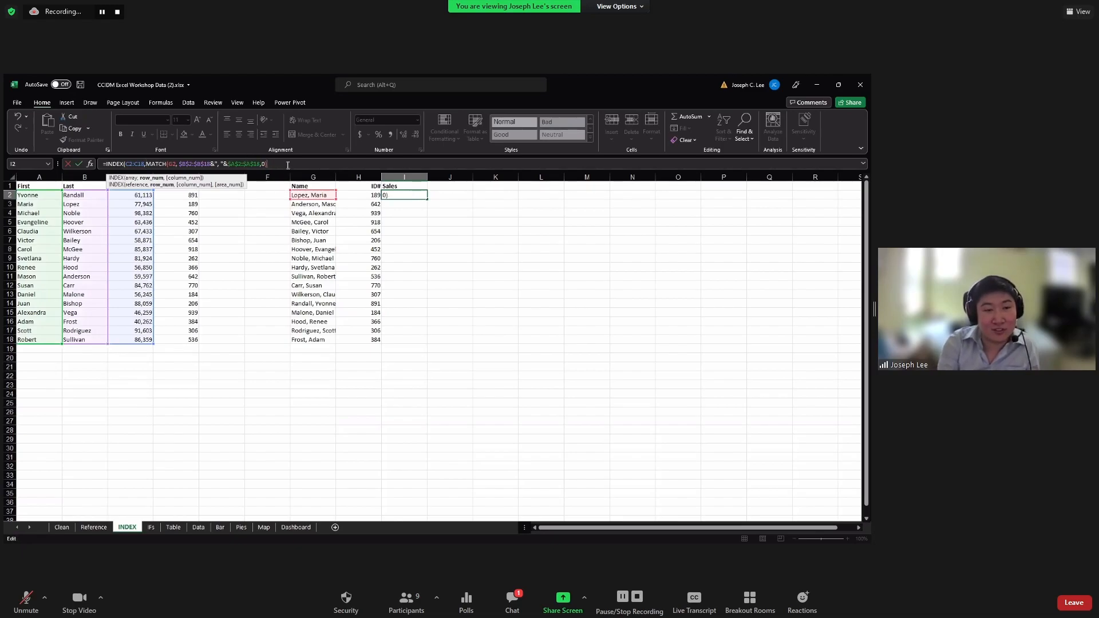
key("Return")
Check the INDEX result in I2 against the original Sales column and the name in G2
left_click(401, 195)
left_click(145, 205)
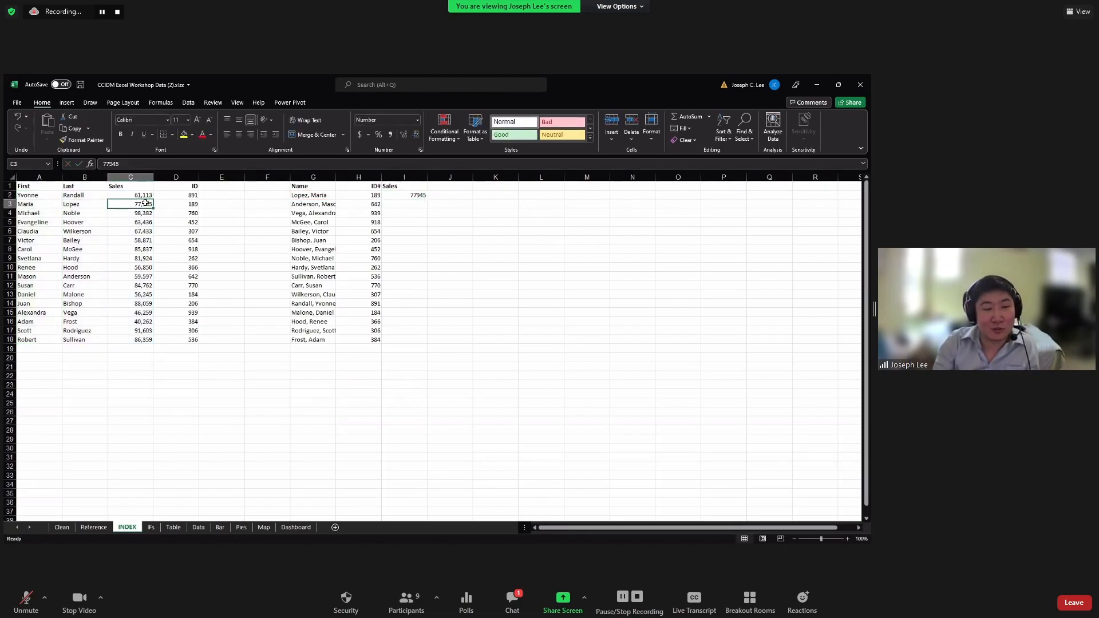
left_click(311, 196)
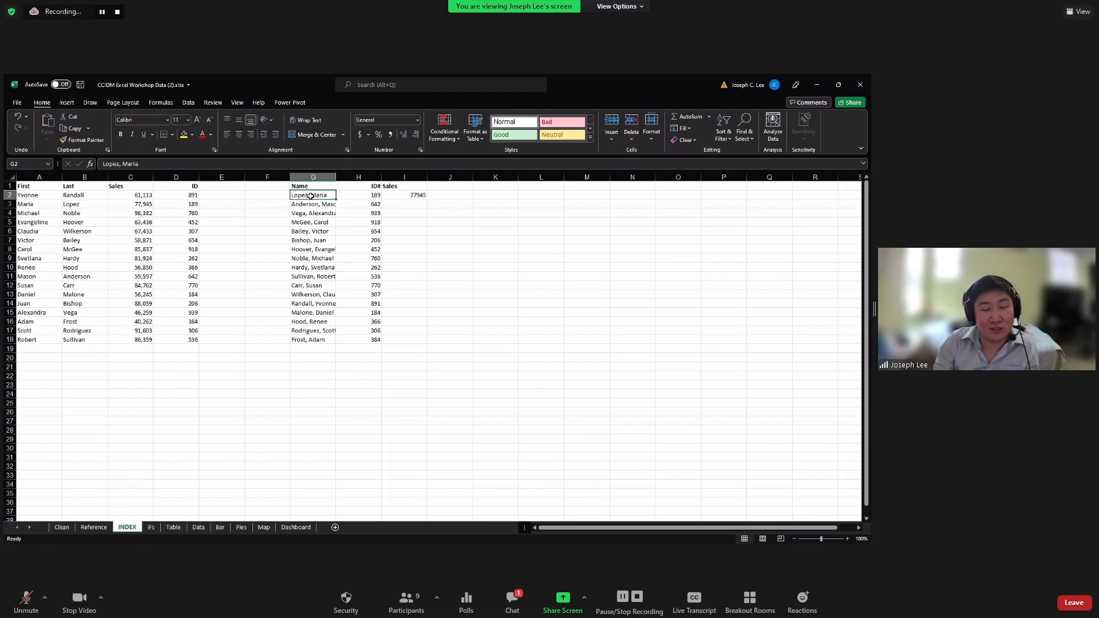
left_click(399, 196)
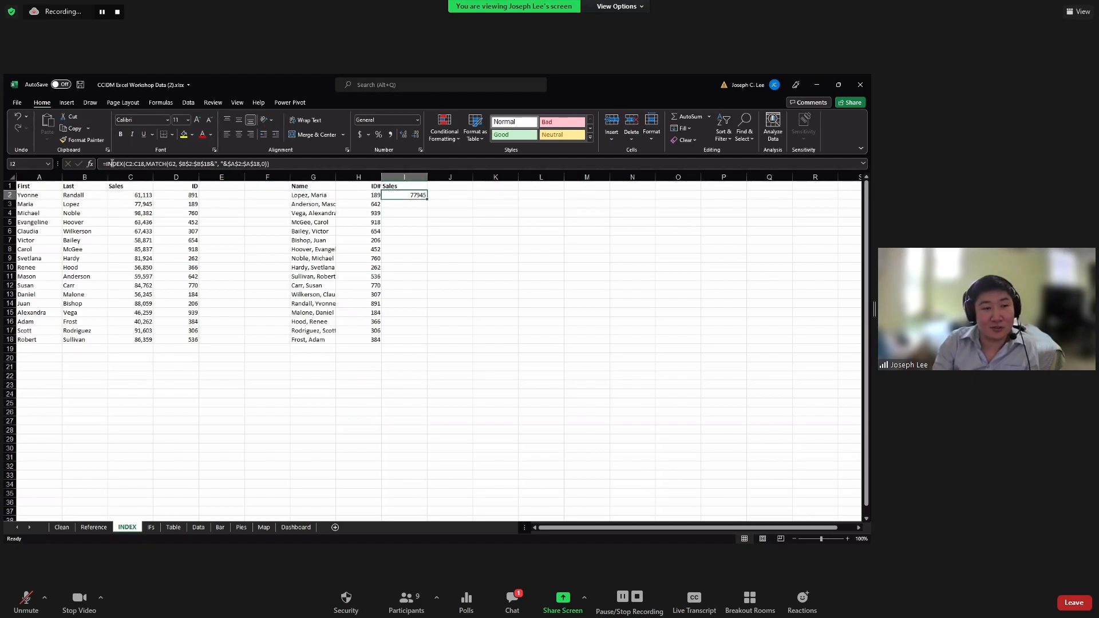
left_click(182, 195)
left_click(147, 197)
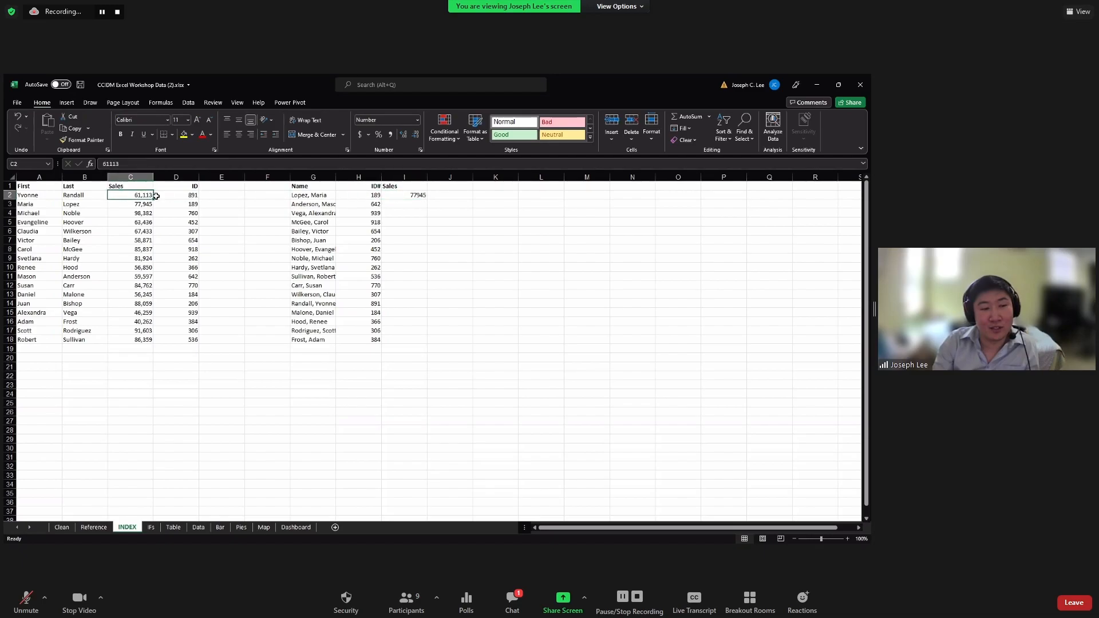
left_click(395, 196)
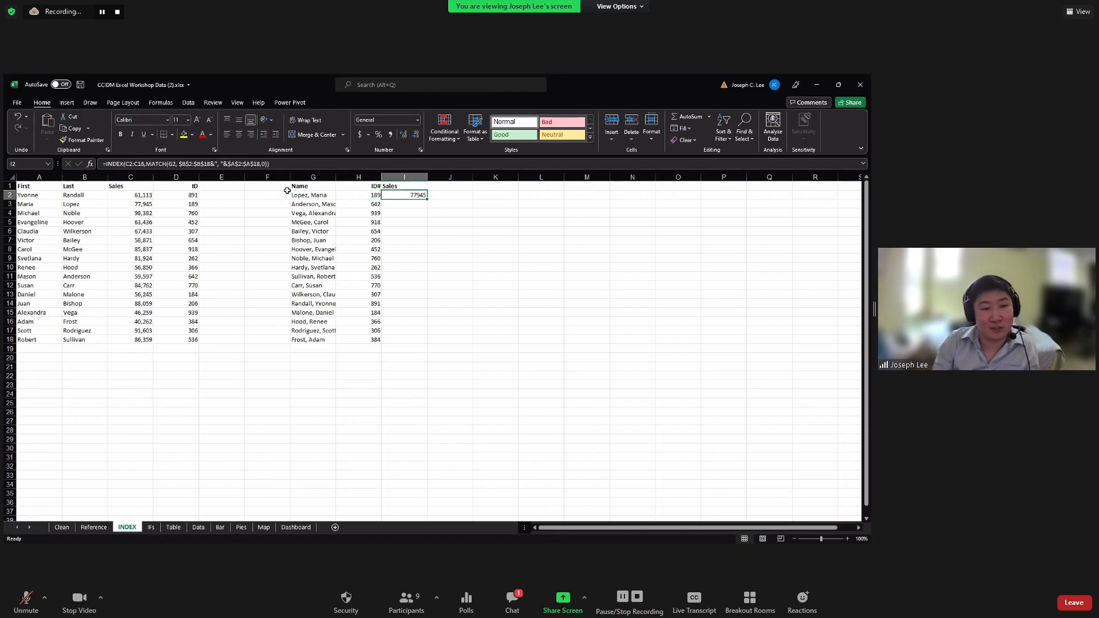
left_click(302, 195)
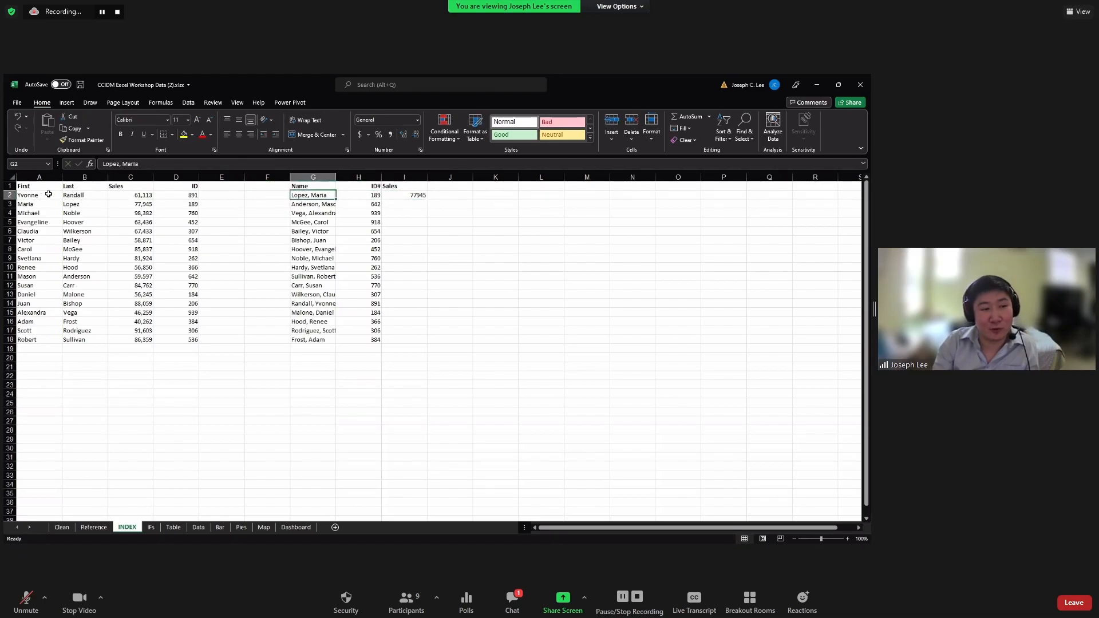
Try to fill the I2 INDEX and MATCH formula down the Sales column with its relative C2:C18 array
left_click(412, 196)
double_click(426, 199)
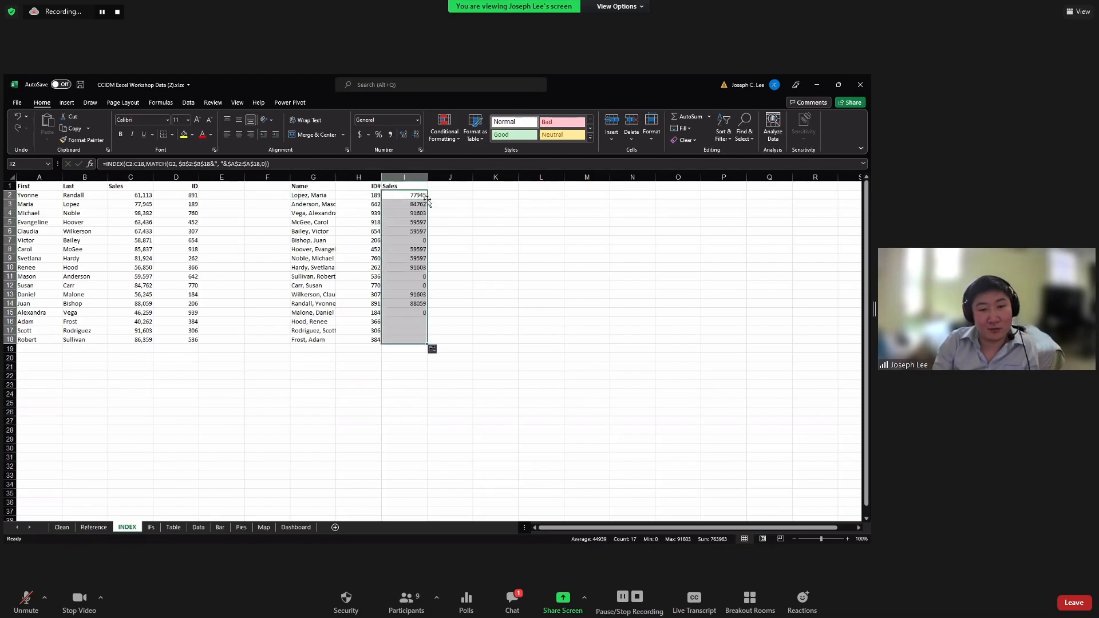
key("ctrl+z")
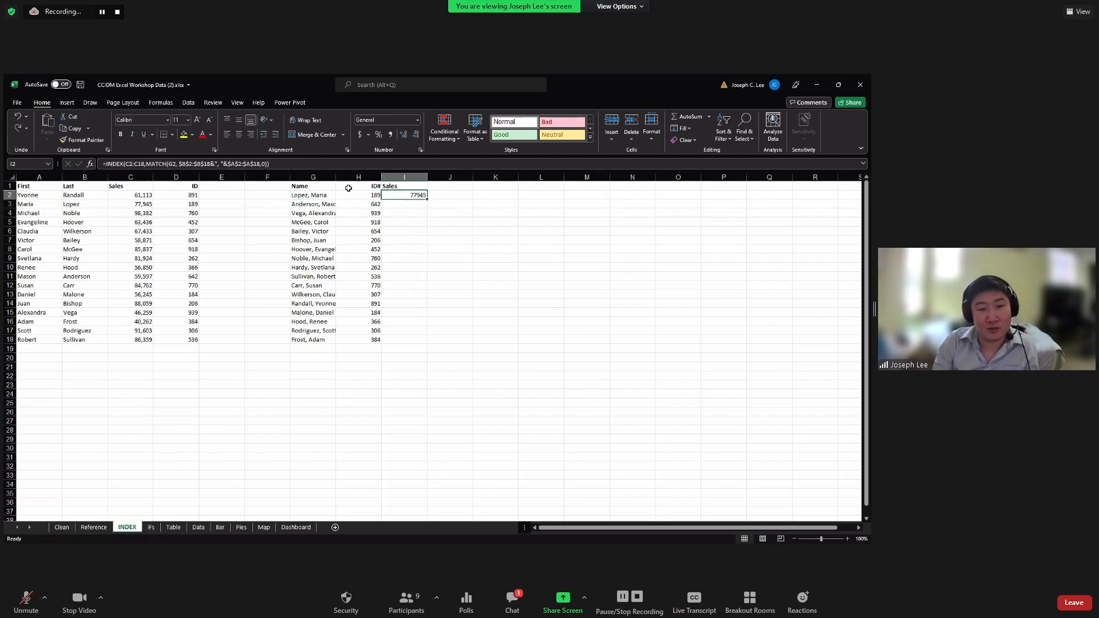
Make the I2 formula's INDEX array absolute as $C$2:$C$18 and fill the formula down the Sales column to I18
left_click(130, 164)
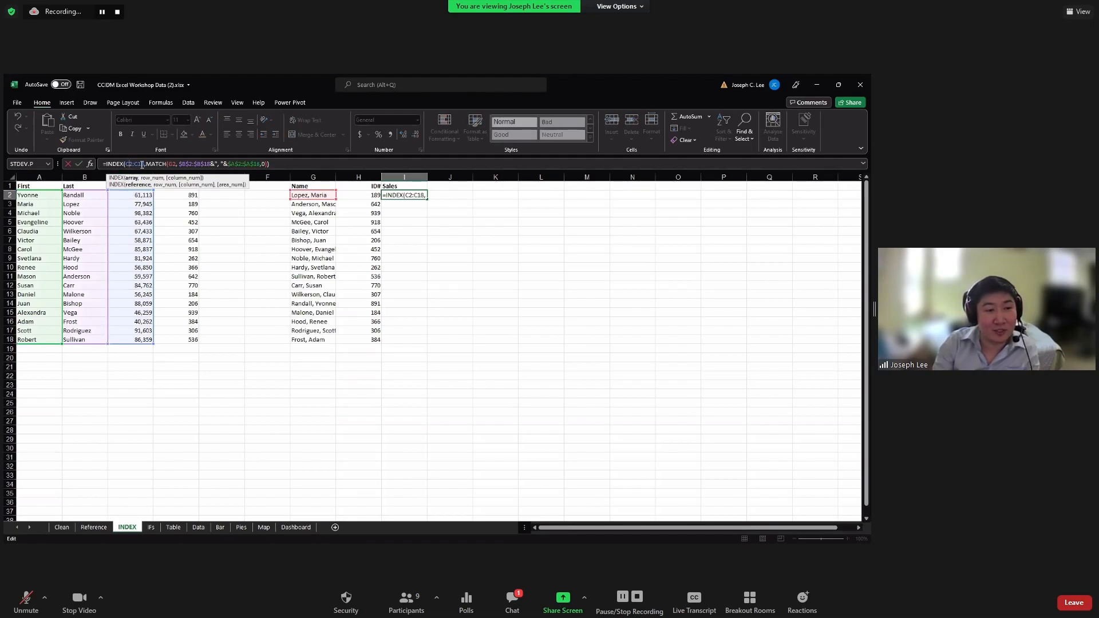
key("F4")
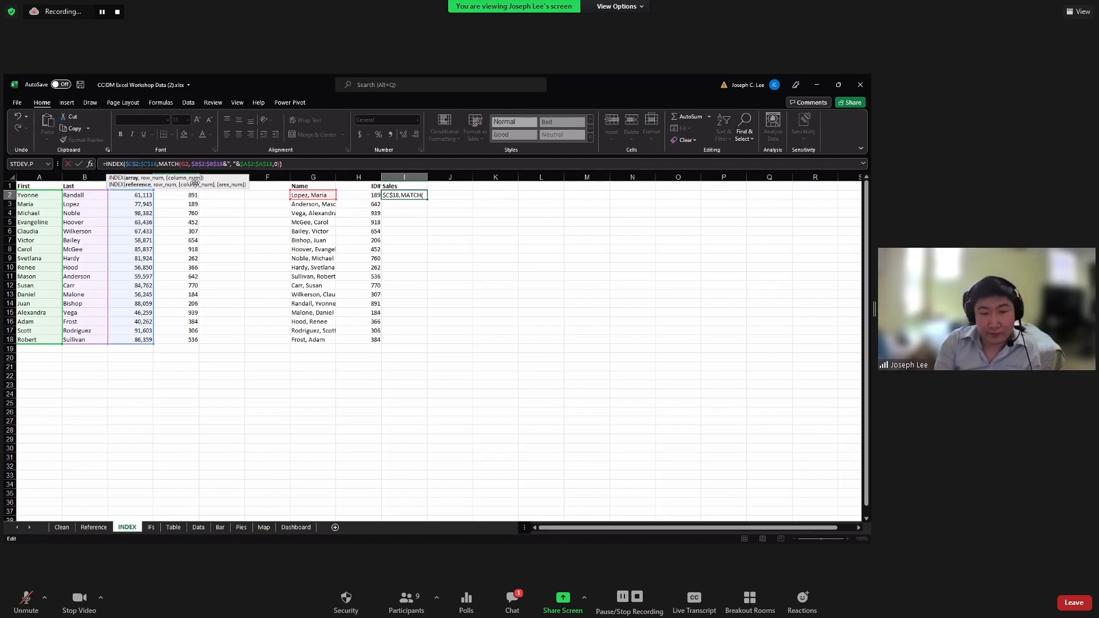
key("Return")
left_click(417, 198)
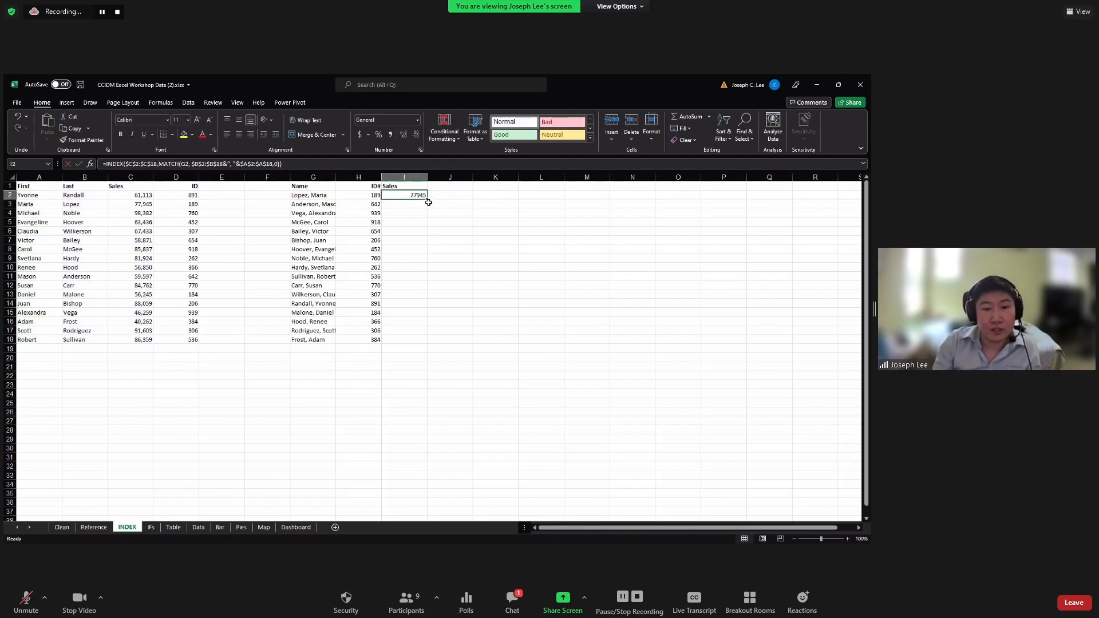
double_click(428, 199)
left_click(466, 241)
Review the I2 formula and compare the combined name in G2 with the separate First and Last cells in rows 2 to 4
left_click(404, 196)
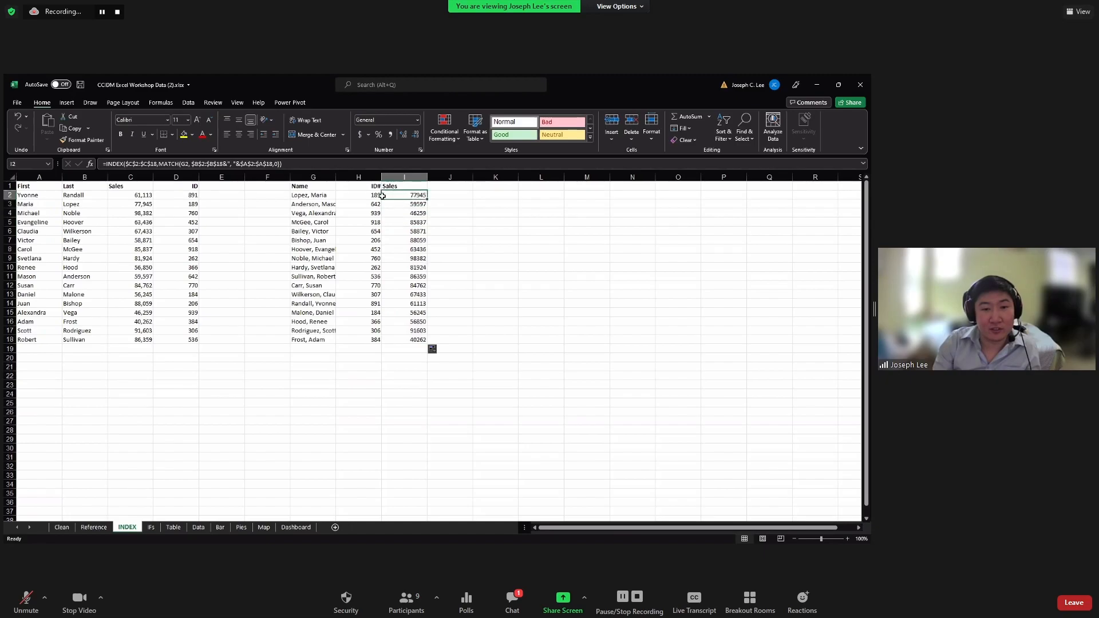
left_click(305, 195)
left_click(86, 196)
left_click(40, 197)
left_click(37, 219)
left_click(38, 213)
left_click(76, 198)
left_click(76, 214)
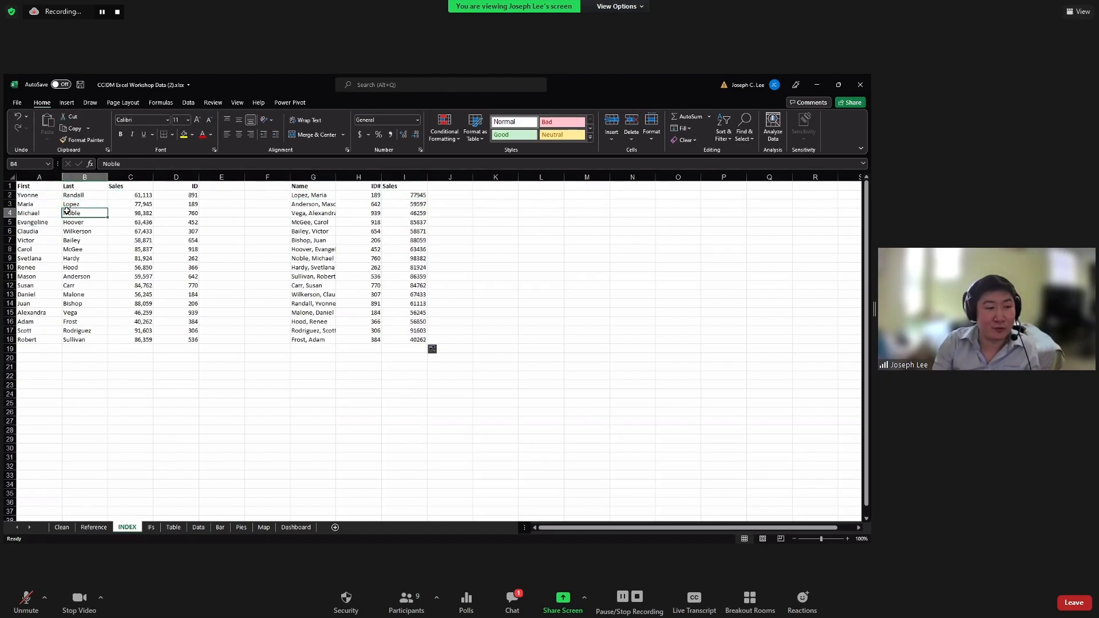
left_click(53, 197)
left_click(50, 204)
left_click(69, 196)
left_click(70, 204)
left_click(51, 197)
left_click(47, 205)
left_click(69, 197)
left_click(68, 204)
left_click(49, 197)
left_click(47, 204)
left_click(70, 197)
left_click(66, 204)
left_click(50, 197)
left_click(52, 205)
left_click(70, 197)
left_click(69, 204)
left_click(51, 198)
left_click(50, 205)
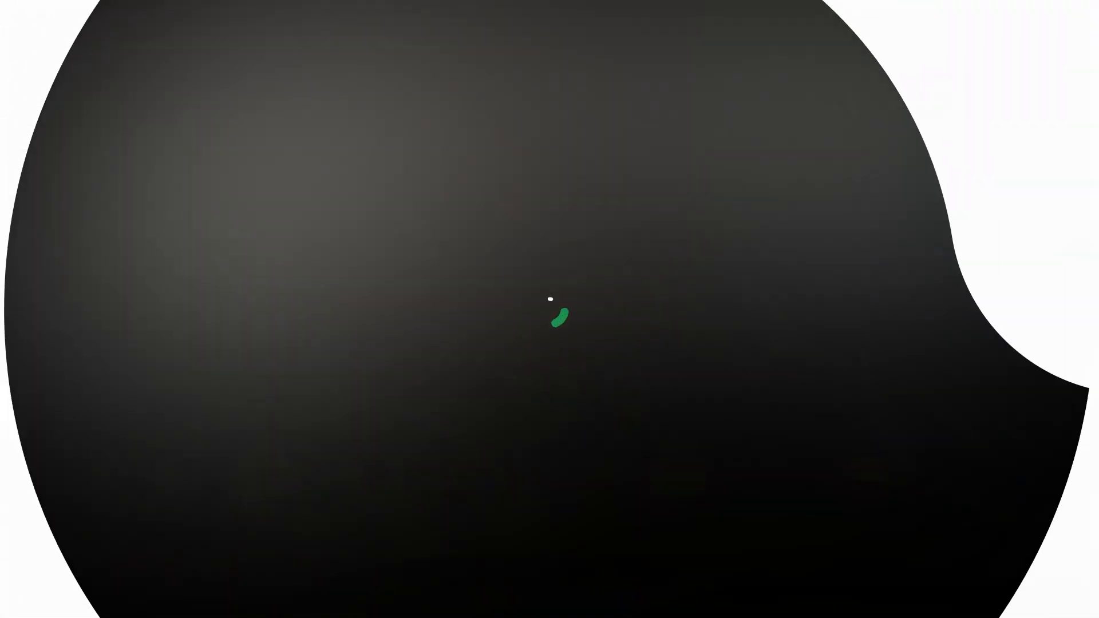